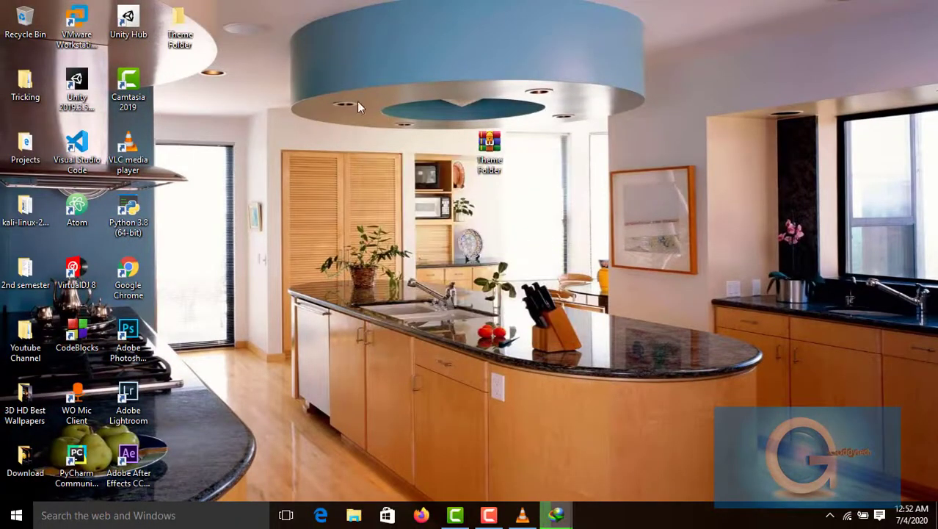
- Move the Theme Folder to the middle of the desktop, open it, shift its window aside and refresh the desktop
{"action": "left_click_drag", "start_coordinate": [188, 50], "coordinate": [443, 223]}
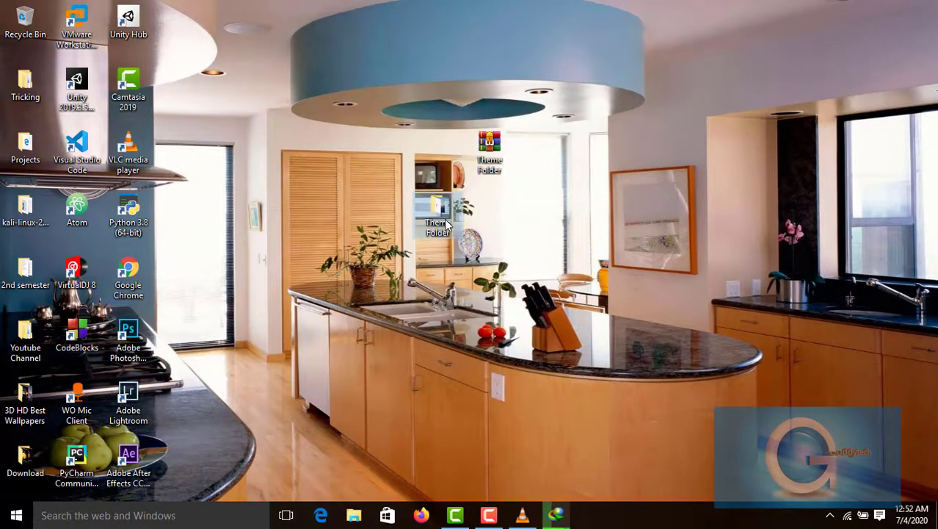
{"action": "double_click", "coordinate": [439, 217]}
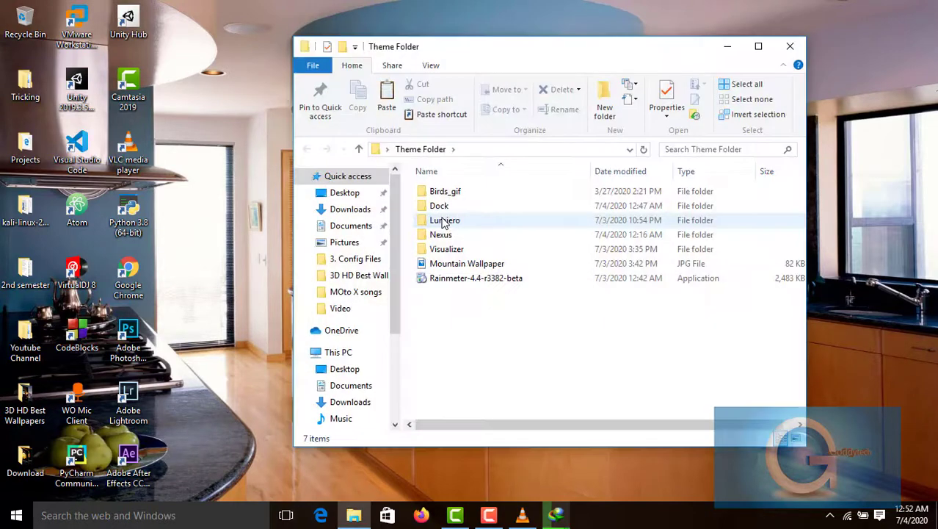
{"action": "left_click_drag", "start_coordinate": [474, 56], "coordinate": [619, 56]}
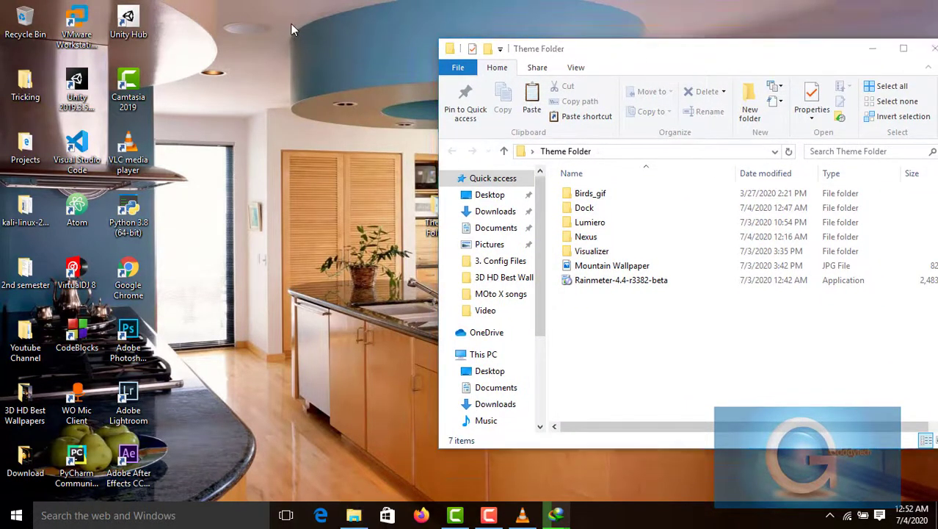
{"action": "right_click", "coordinate": [290, 24]}
{"action": "left_click", "coordinate": [323, 65]}
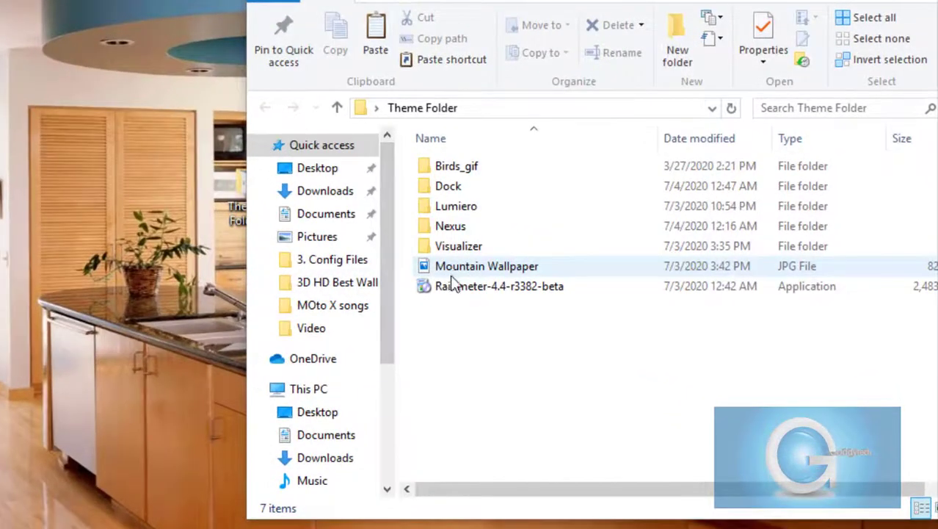
- Set the Mountain Wallpaper image from the Theme Folder as the desktop background and close the image viewer
{"action": "double_click", "coordinate": [456, 267]}
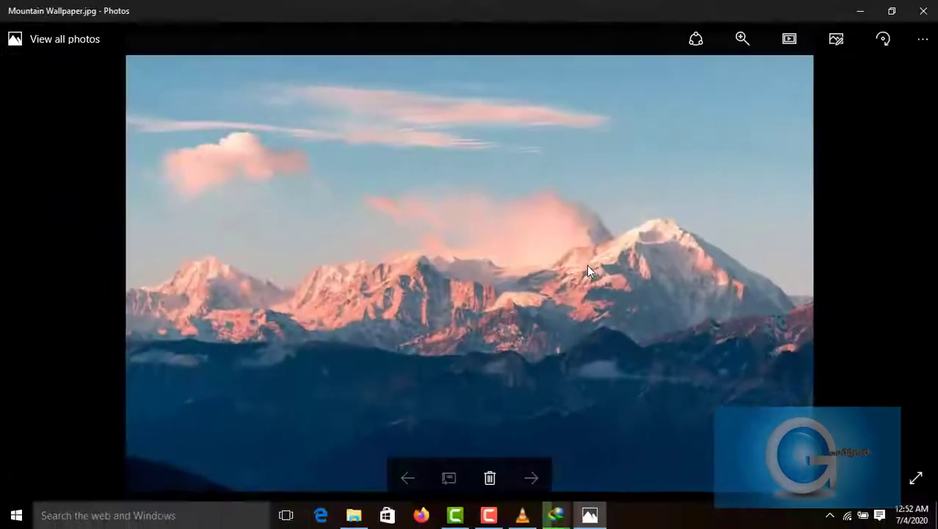
{"action": "right_click", "coordinate": [663, 143]}
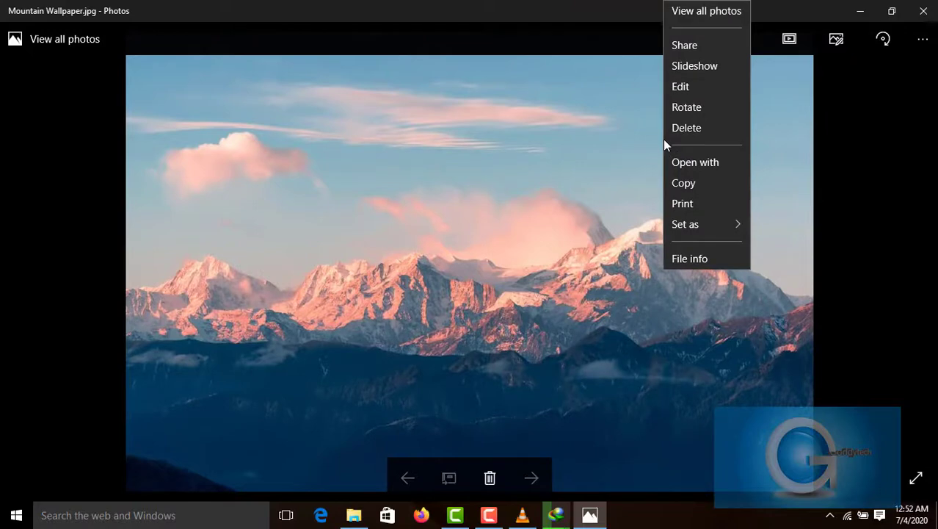
{"action": "mouse_move", "coordinate": [697, 222]}
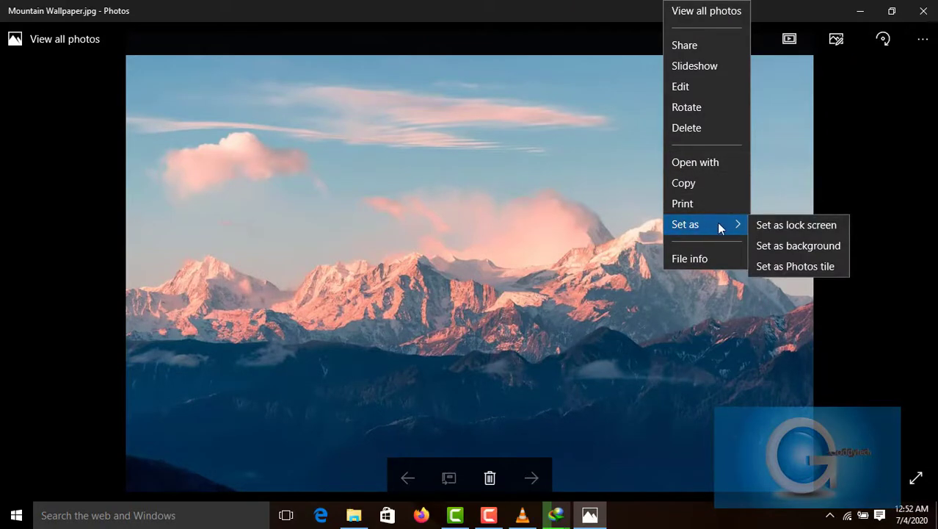
{"action": "left_click", "coordinate": [804, 247]}
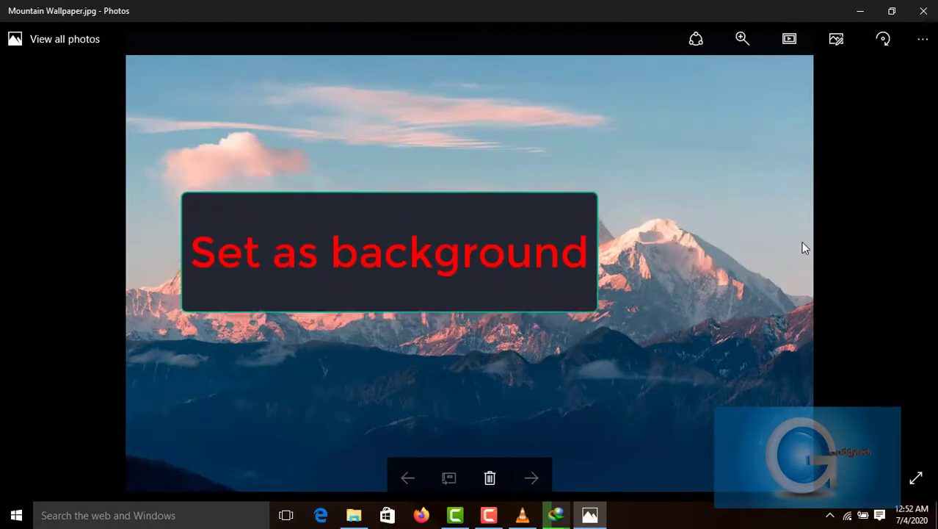
{"action": "left_click", "coordinate": [922, 11]}
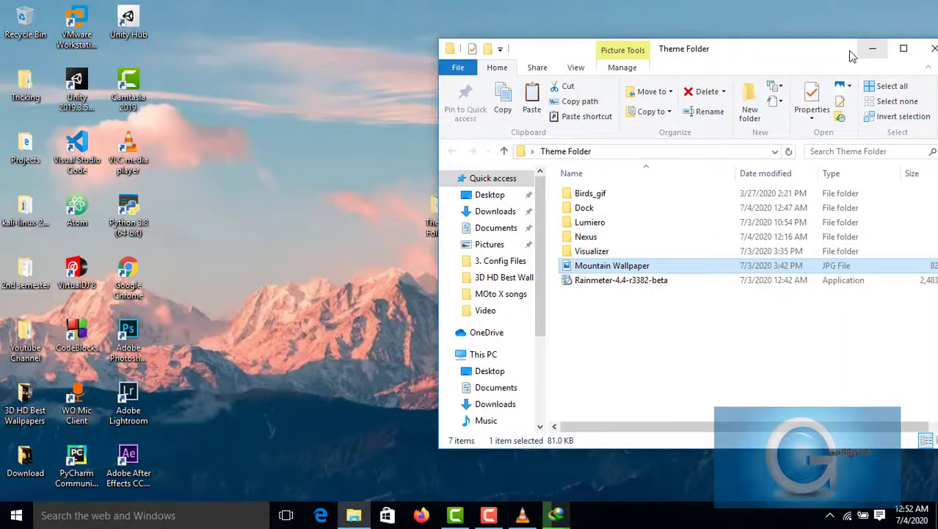
- Shift the Theme Folder window clear of the desktop icons and turn off the display of desktop icons
{"action": "left_click_drag", "start_coordinate": [841, 56], "coordinate": [747, 51]}
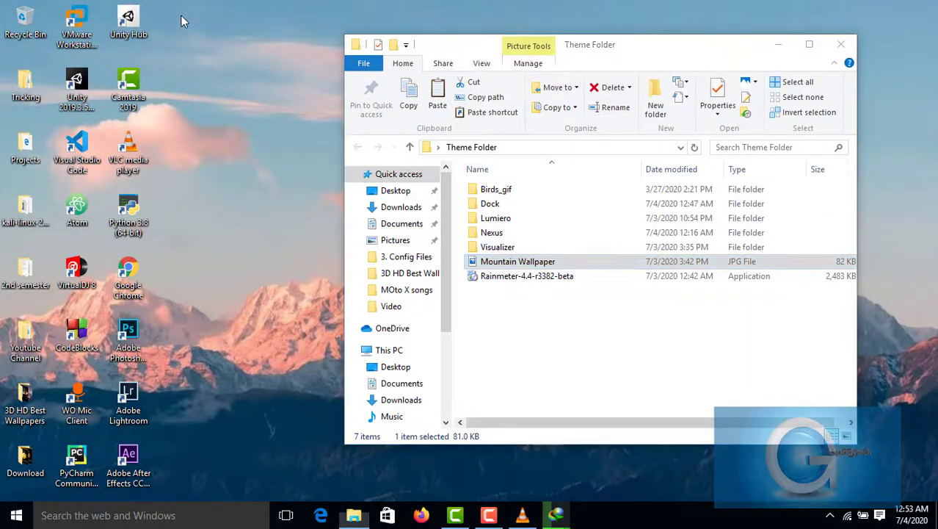
{"action": "right_click", "coordinate": [181, 16]}
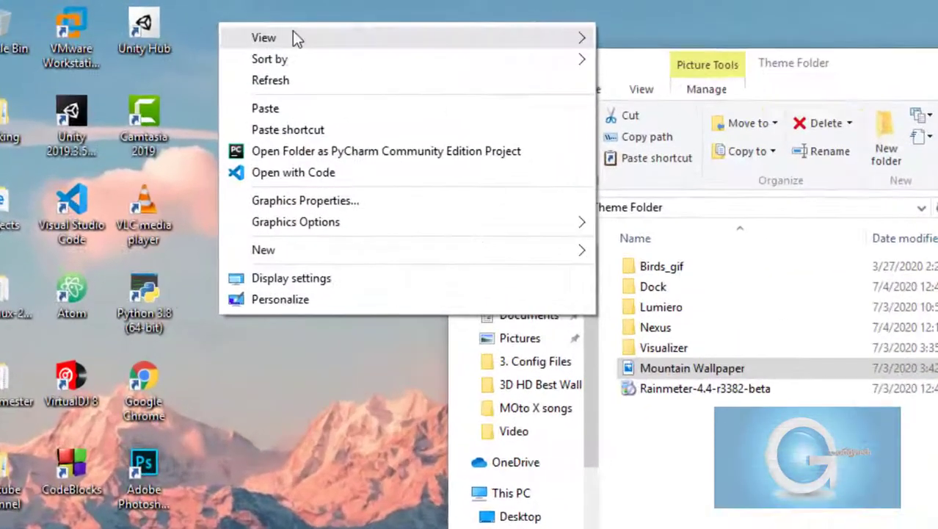
{"action": "mouse_move", "coordinate": [300, 33]}
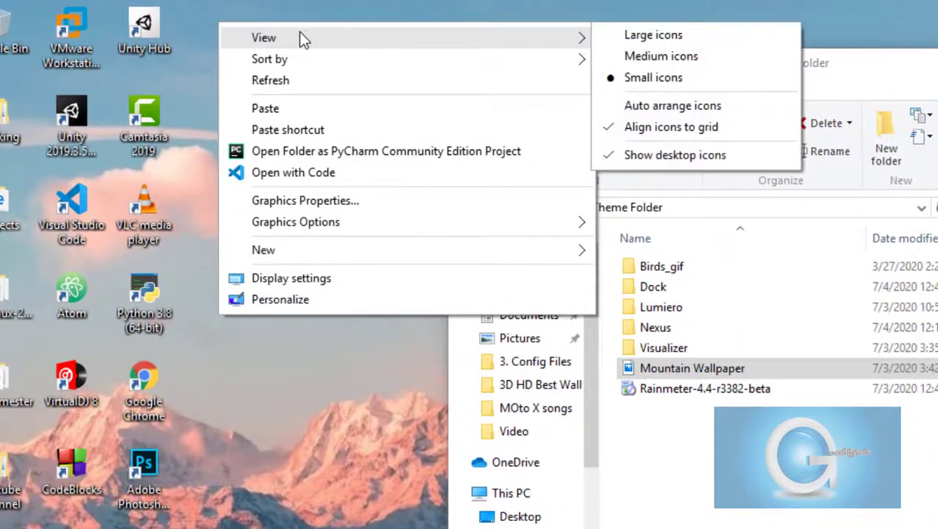
{"action": "left_click", "coordinate": [650, 160]}
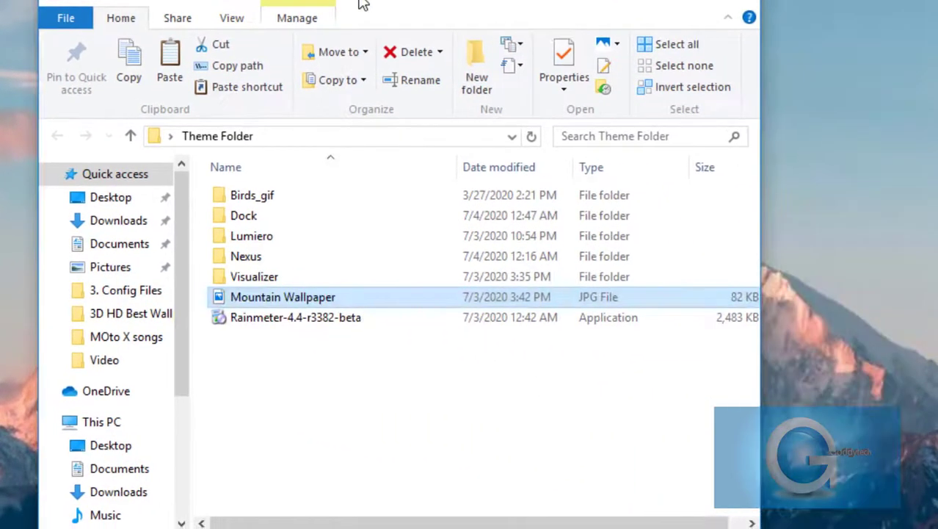
- Install Rainmeter-4.4-r3382-beta in English as a standard installation in C:\Program Files\Rainmeter, launching on startup, and run it
{"action": "left_click_drag", "start_coordinate": [663, 306], "coordinate": [442, 324]}
{"action": "left_click", "coordinate": [298, 320]}
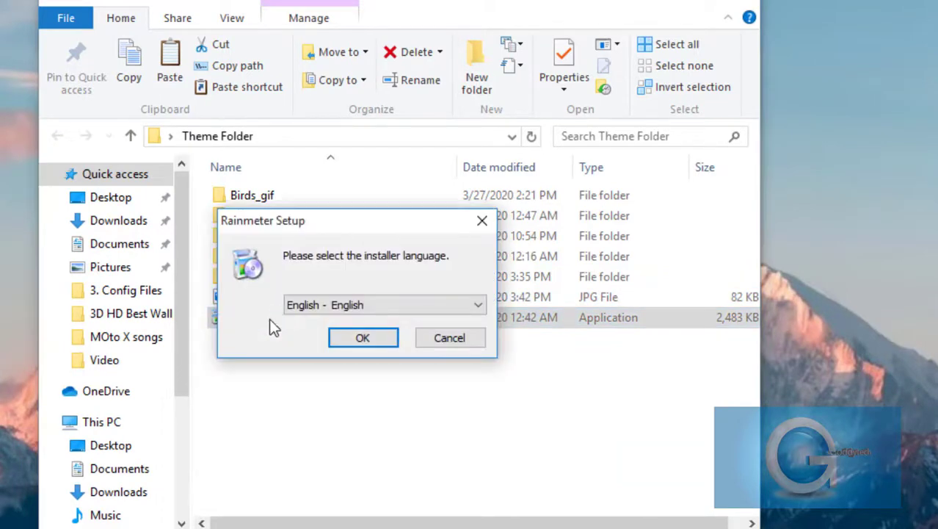
{"action": "left_click", "coordinate": [368, 343]}
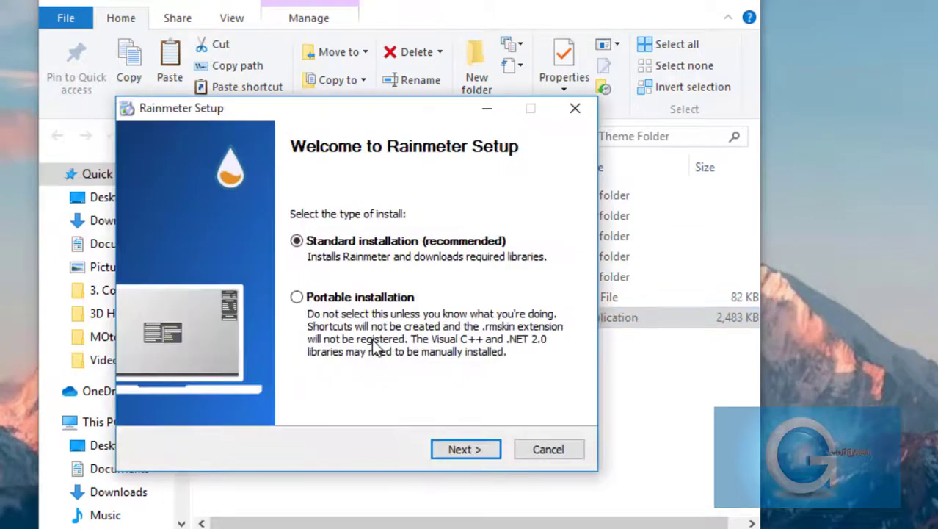
{"action": "left_click", "coordinate": [456, 451]}
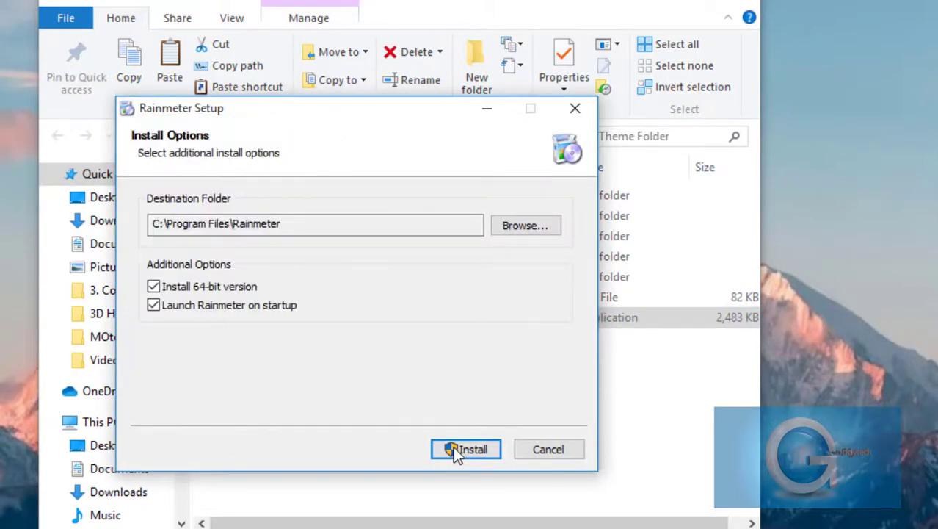
{"action": "left_click", "coordinate": [456, 449]}
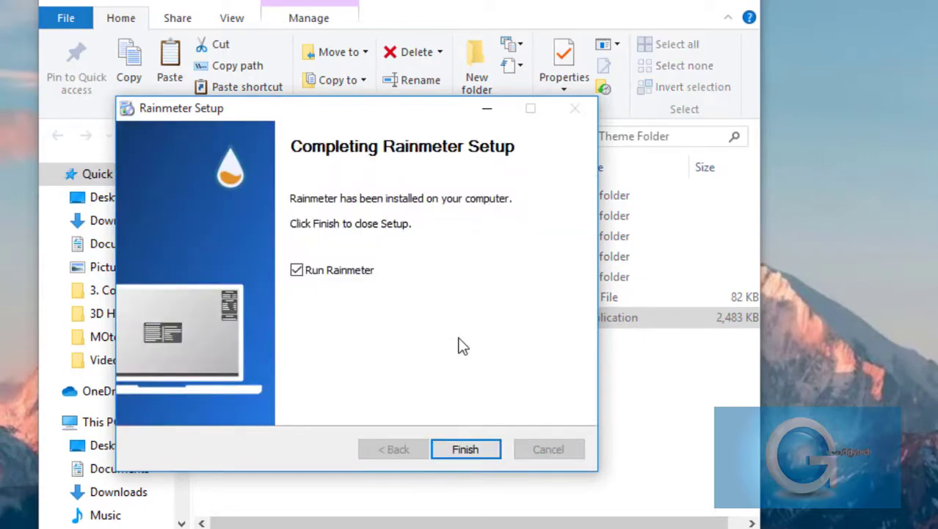
{"action": "left_click", "coordinate": [468, 452]}
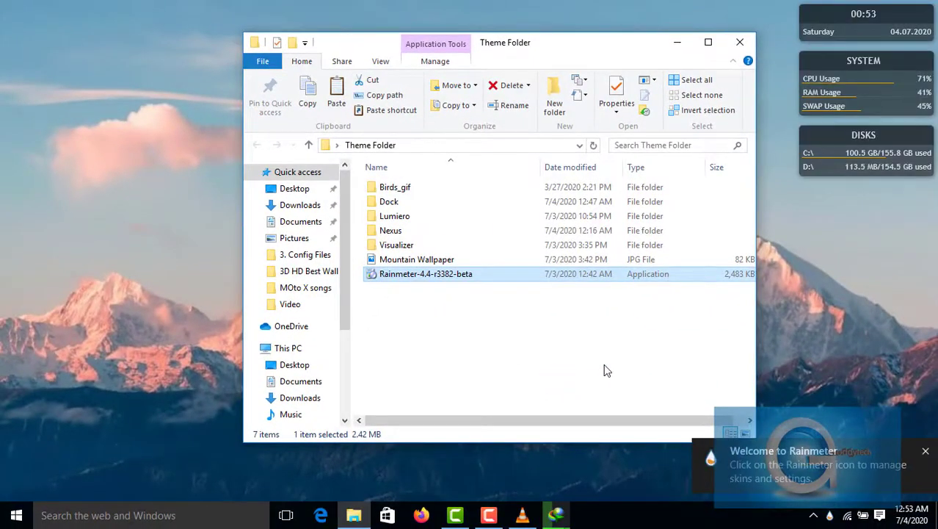
- Minimize the Theme Folder window and refresh the desktop
{"action": "left_click", "coordinate": [669, 45]}
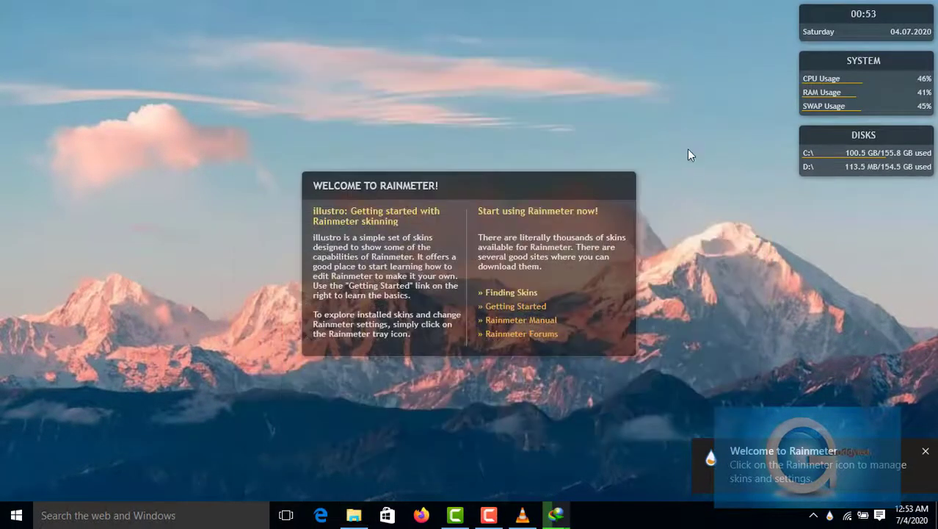
{"action": "right_click", "coordinate": [815, 254]}
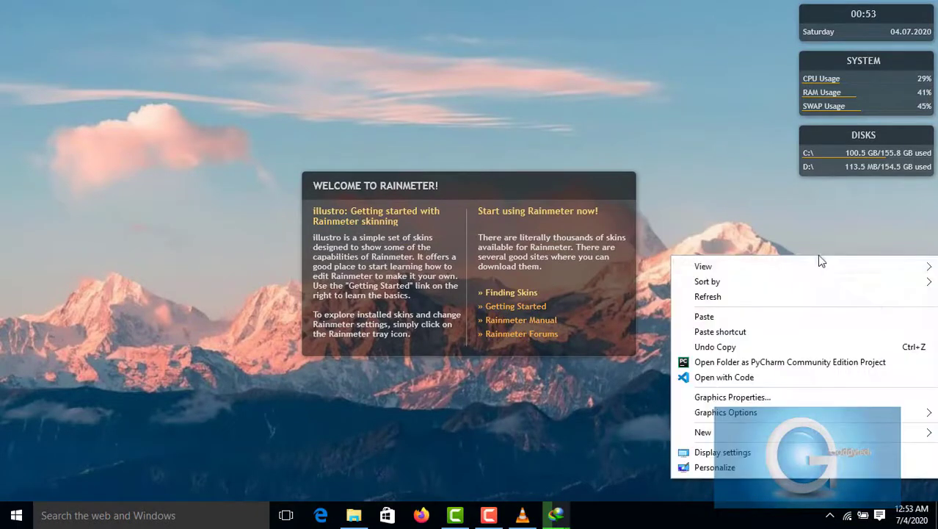
{"action": "left_click", "coordinate": [732, 297]}
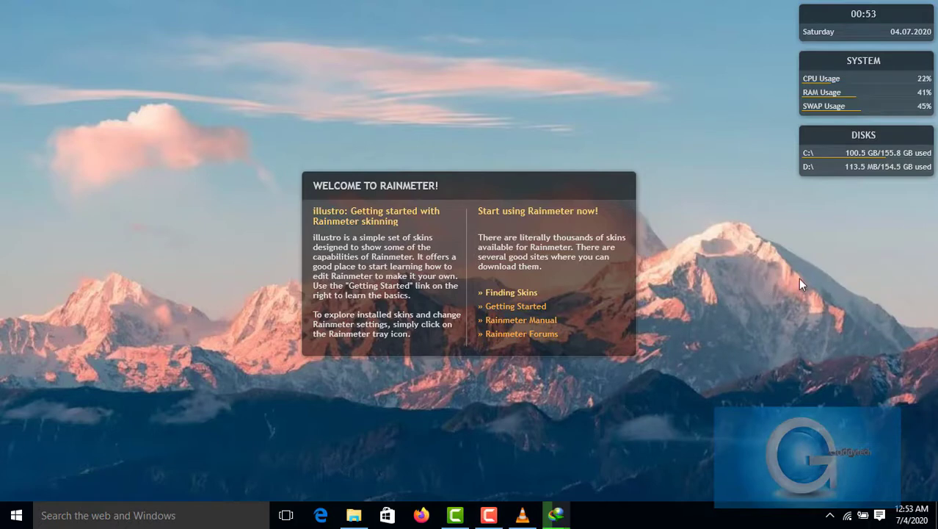
- Unload the default illustro disk, system, clock and welcome skins from the desktop, and refresh it
{"action": "right_click", "coordinate": [891, 133]}
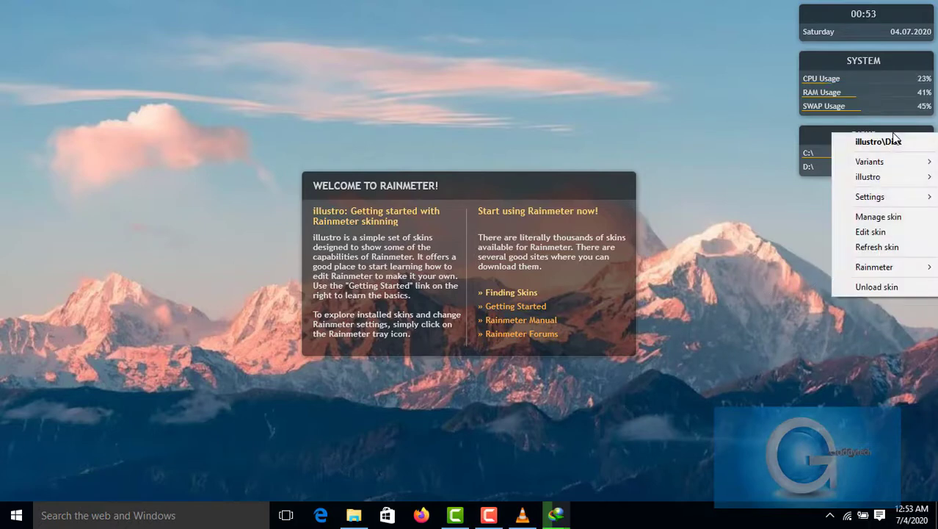
{"action": "left_click", "coordinate": [861, 287]}
{"action": "right_click", "coordinate": [890, 65]}
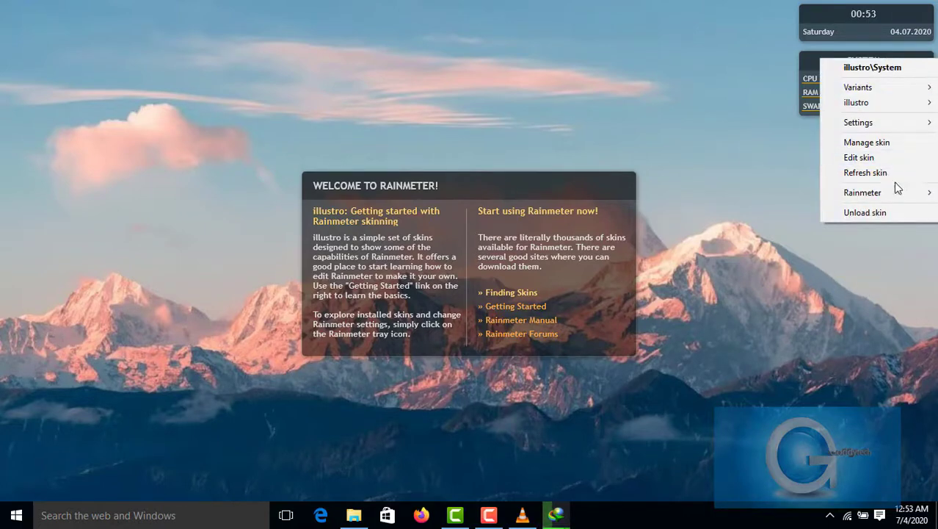
{"action": "left_click", "coordinate": [888, 211]}
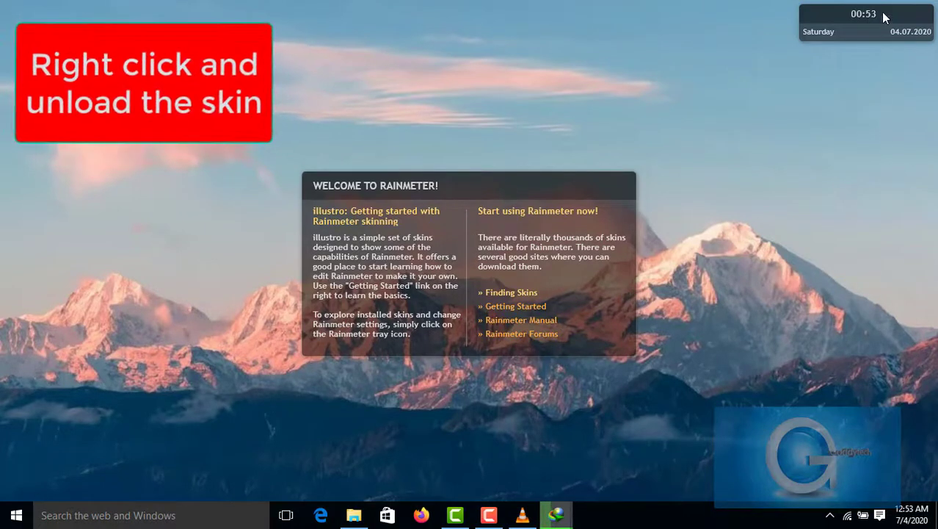
{"action": "right_click", "coordinate": [881, 13]}
{"action": "left_click", "coordinate": [880, 165]}
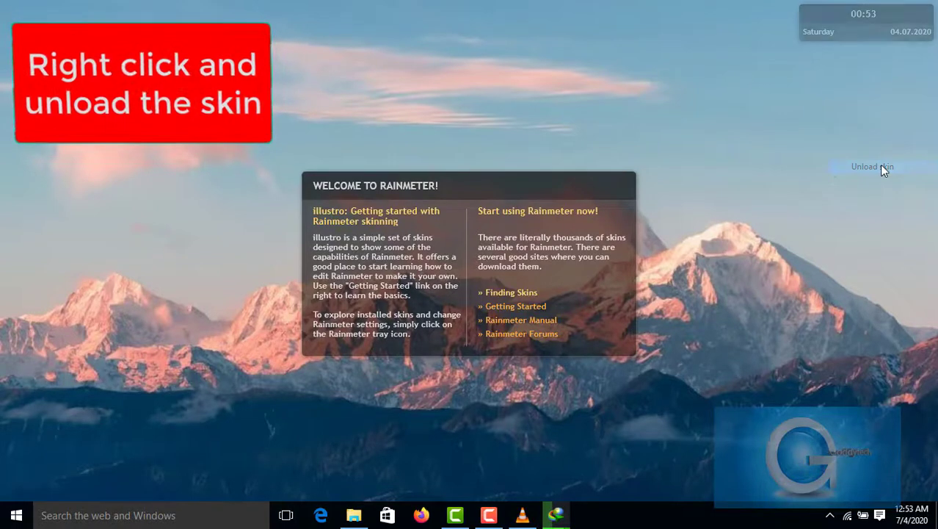
{"action": "right_click", "coordinate": [575, 184]}
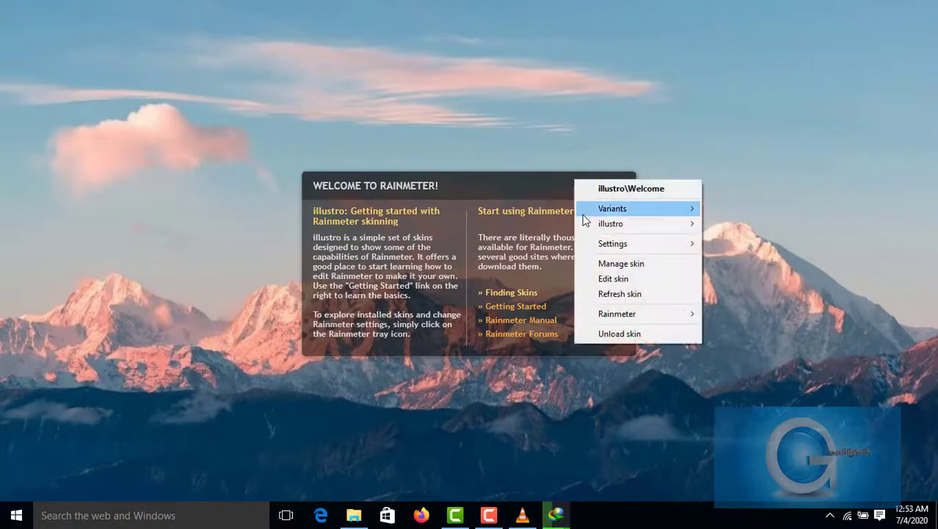
{"action": "left_click", "coordinate": [631, 332]}
{"action": "right_click", "coordinate": [666, 98]}
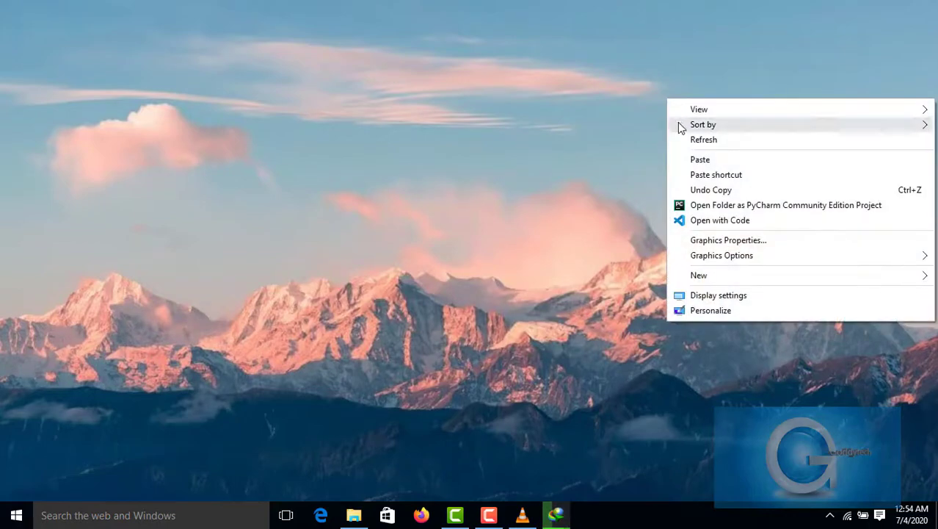
{"action": "left_click", "coordinate": [691, 141]}
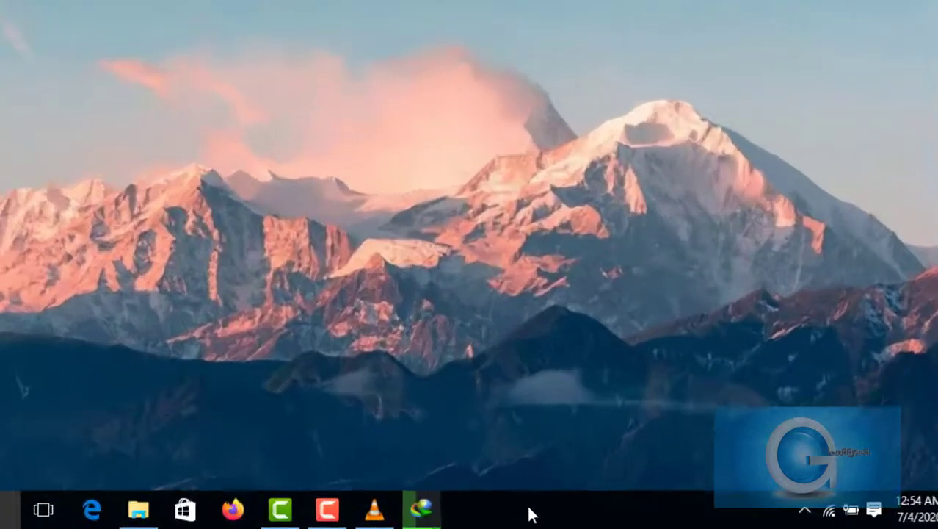
- Enable auto-hide for the taskbar in its properties and confirm the change
{"action": "right_click", "coordinate": [633, 515]}
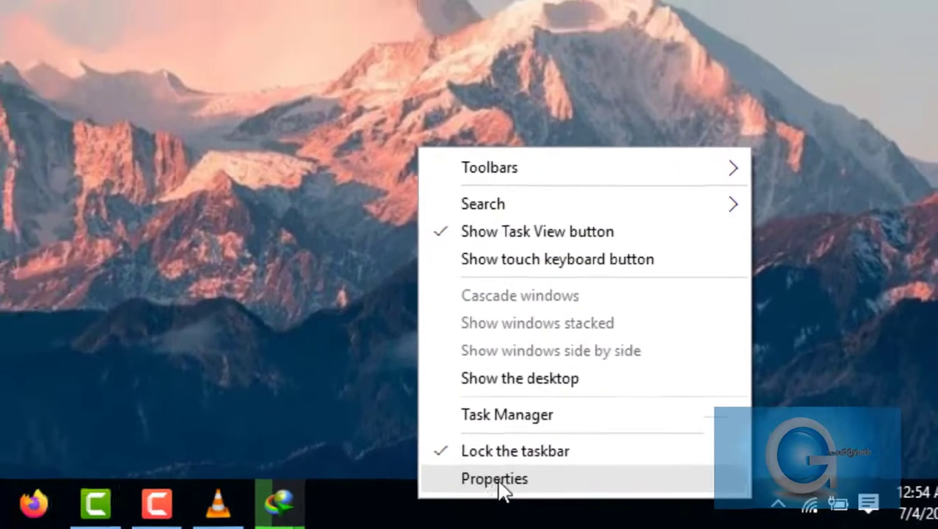
{"action": "left_click", "coordinate": [449, 477]}
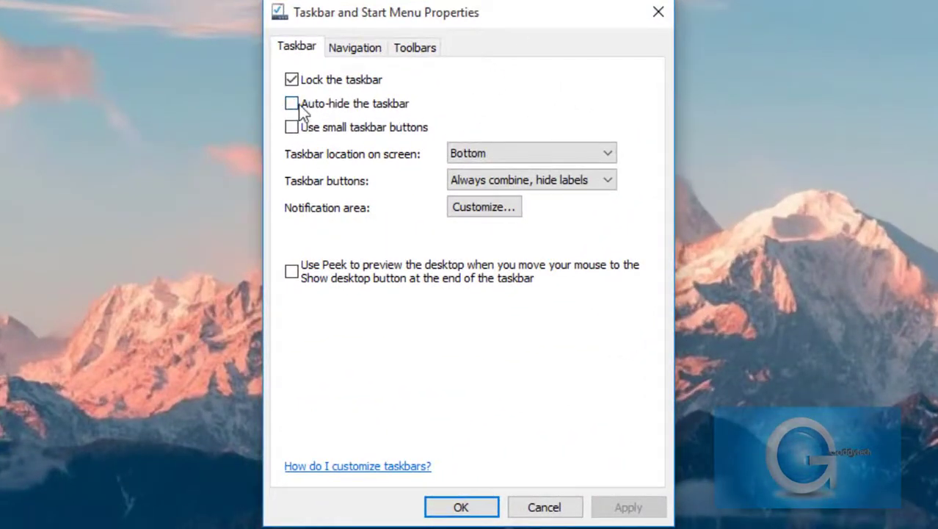
{"action": "left_click", "coordinate": [289, 103]}
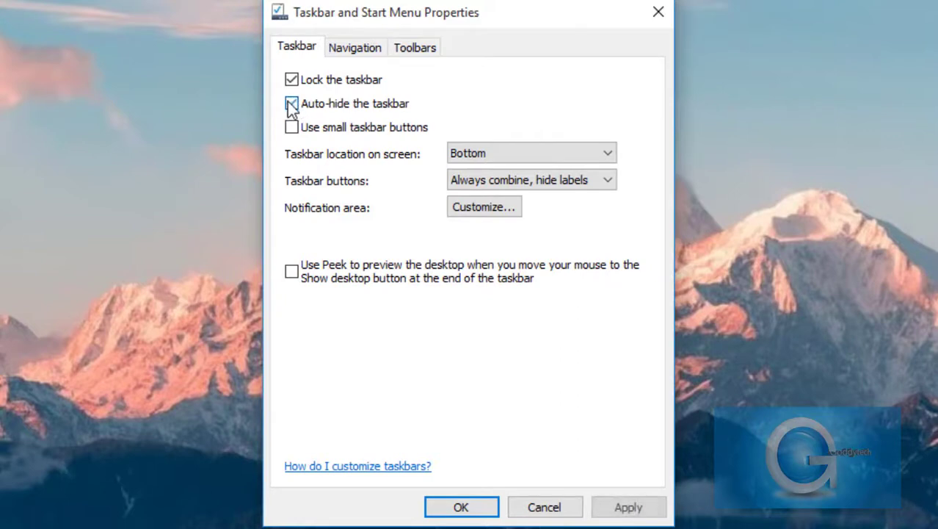
{"action": "left_click", "coordinate": [484, 506]}
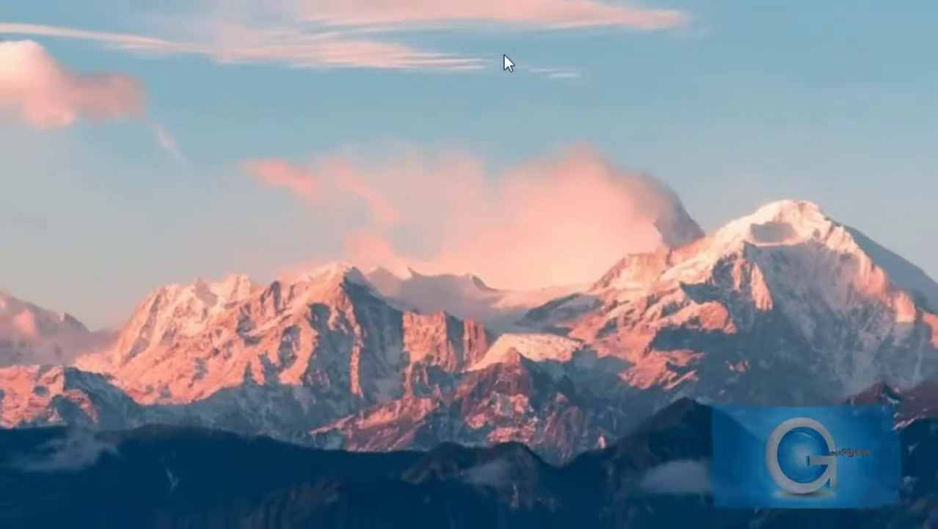
- Refresh the Windows desktop three times in a row
{"action": "right_click", "coordinate": [503, 56]}
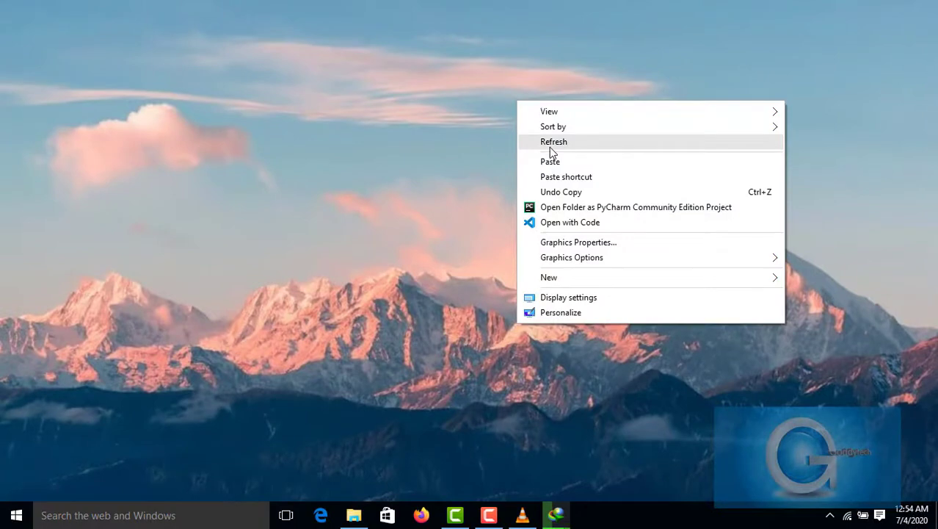
{"action": "left_click", "coordinate": [551, 146]}
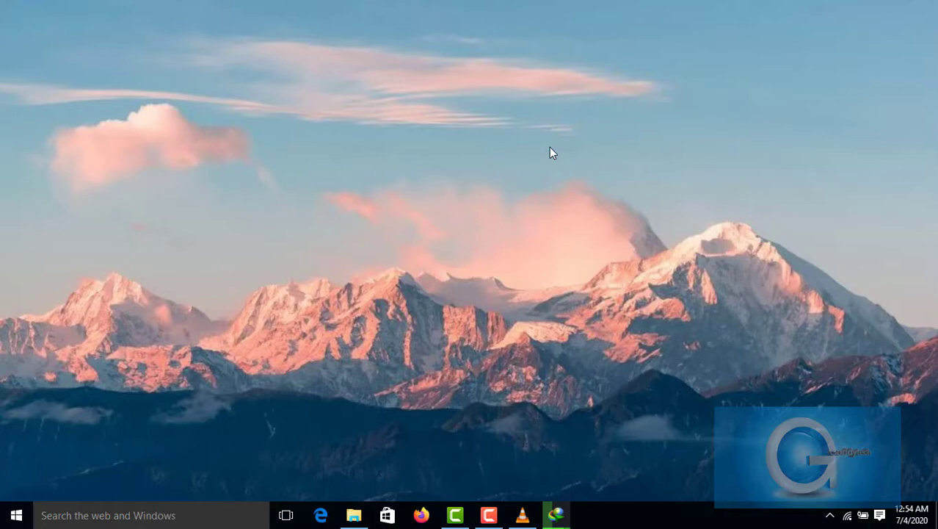
{"action": "right_click", "coordinate": [552, 152]}
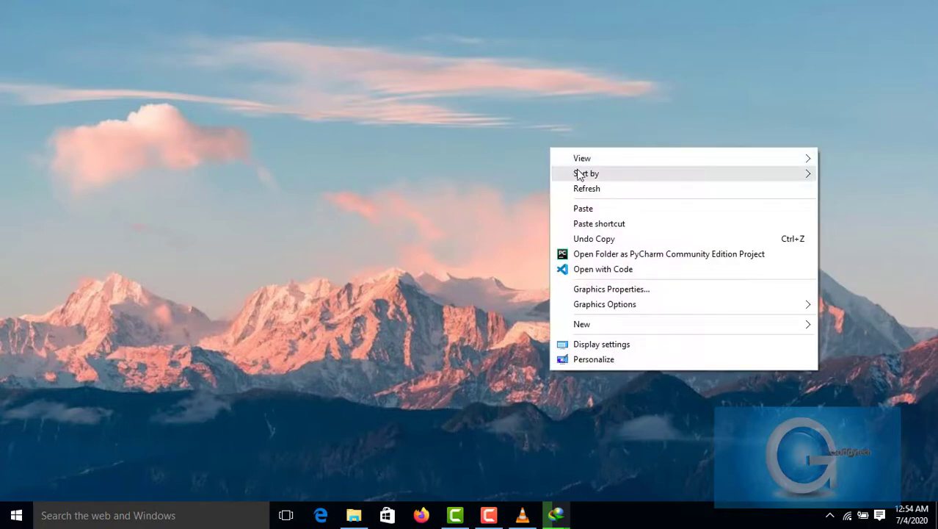
{"action": "left_click", "coordinate": [584, 186]}
{"action": "right_click", "coordinate": [572, 271]}
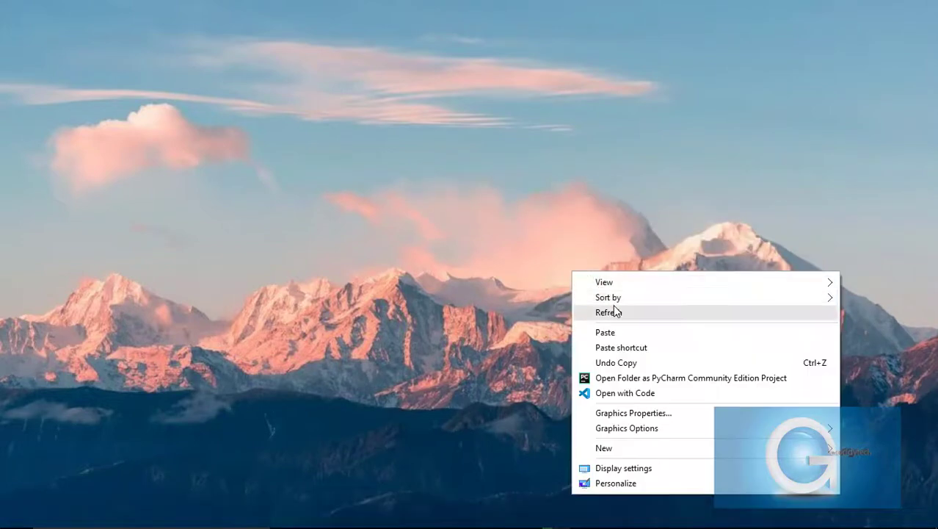
{"action": "left_click", "coordinate": [612, 309]}
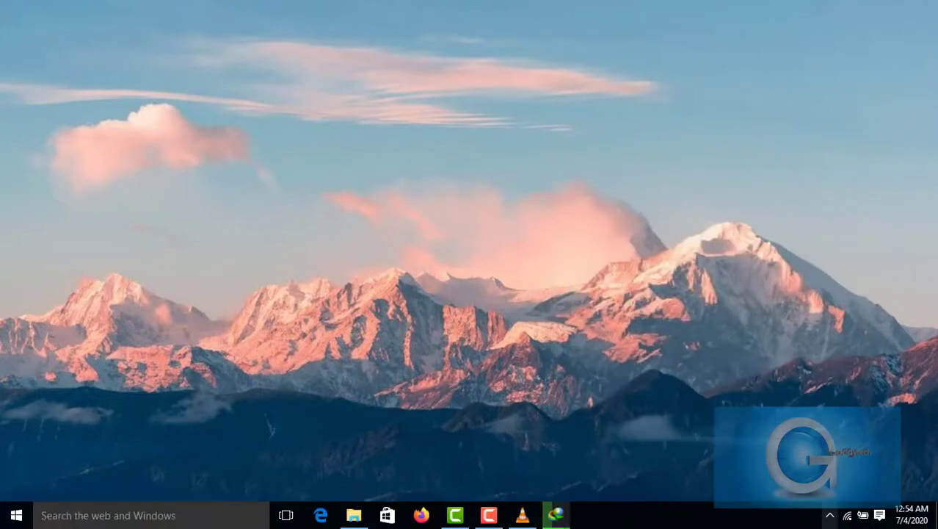
- Open the Rainmeter manager from the notification area to view its skin list, and minimize its window
{"action": "left_click", "coordinate": [831, 515]}
{"action": "left_click", "coordinate": [843, 490]}
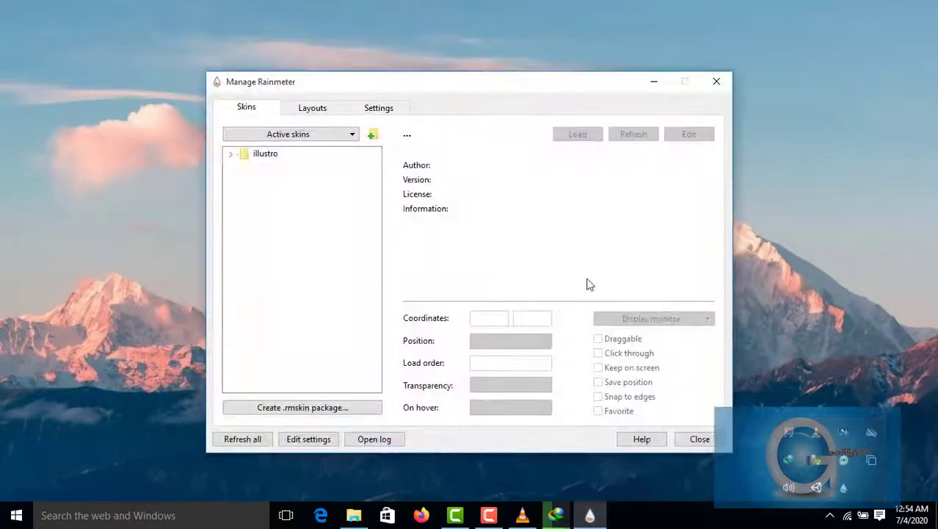
{"action": "left_click_drag", "start_coordinate": [487, 89], "coordinate": [506, 52]}
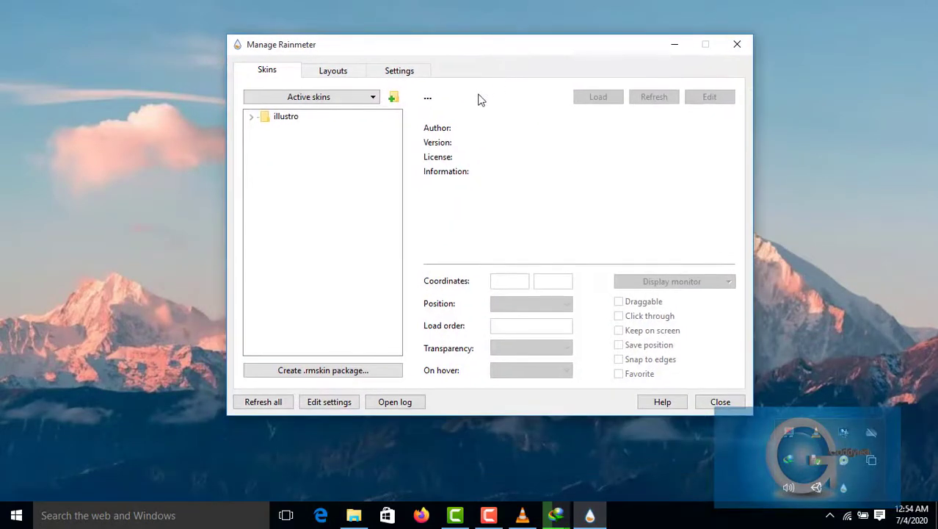
{"action": "left_click", "coordinate": [664, 49]}
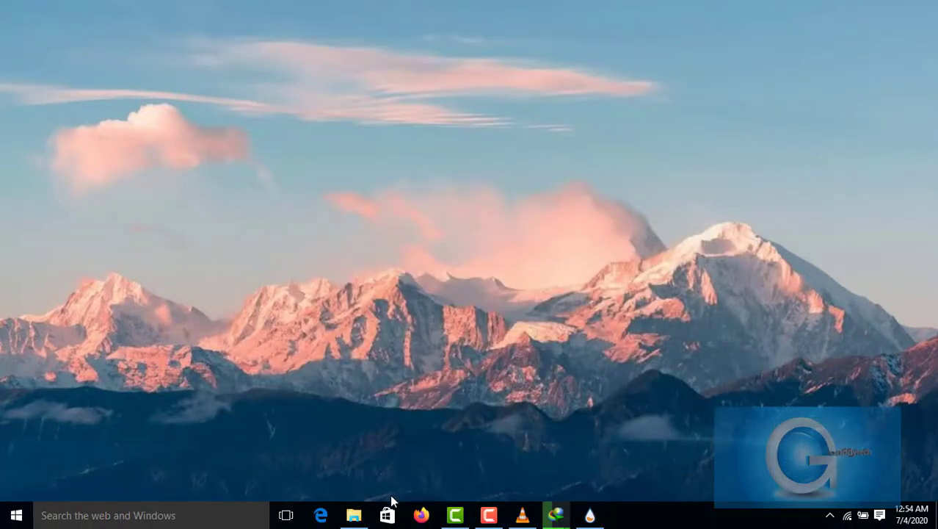
- Install the lumiero__by_hiphopium_ddp4unu skin package from the Theme Folder's Lumiero subfolder, with Apply included layout turned off
{"action": "left_click", "coordinate": [354, 514]}
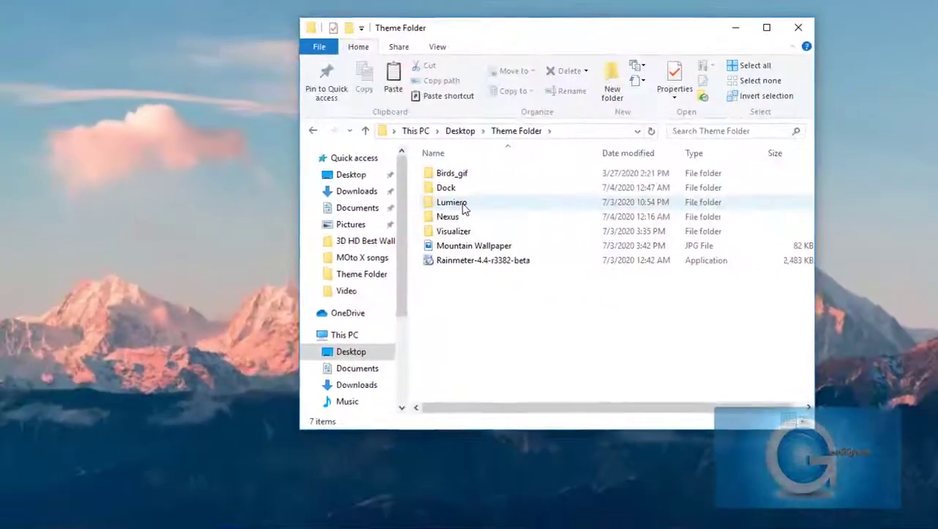
{"action": "double_click", "coordinate": [453, 203]}
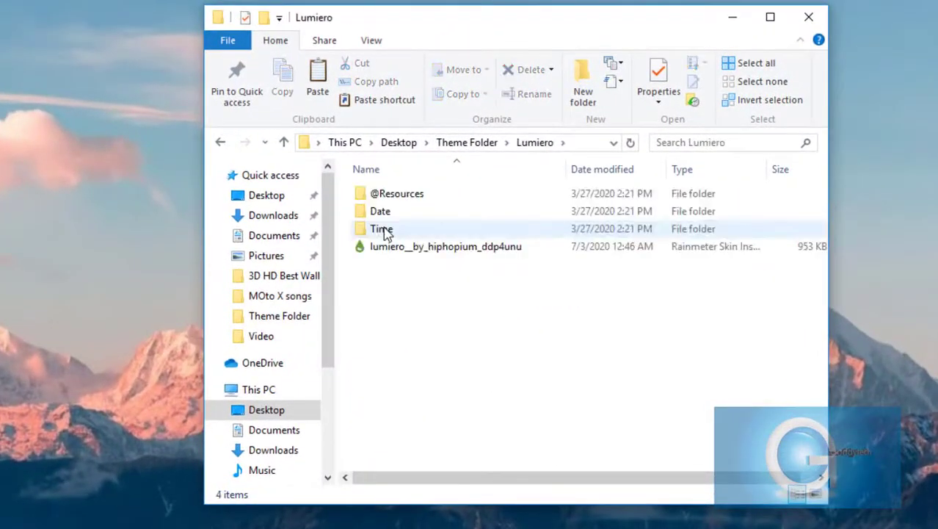
{"action": "left_click", "coordinate": [402, 250]}
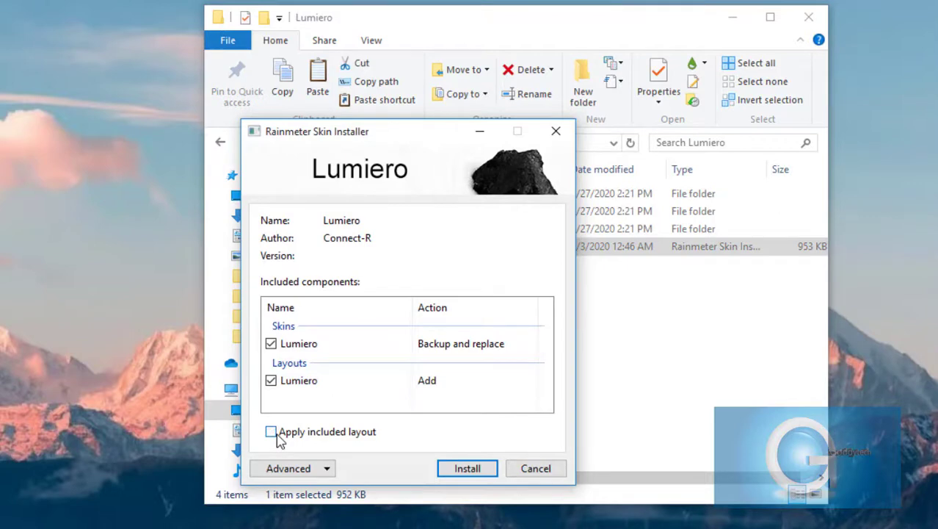
{"action": "left_click", "coordinate": [456, 470]}
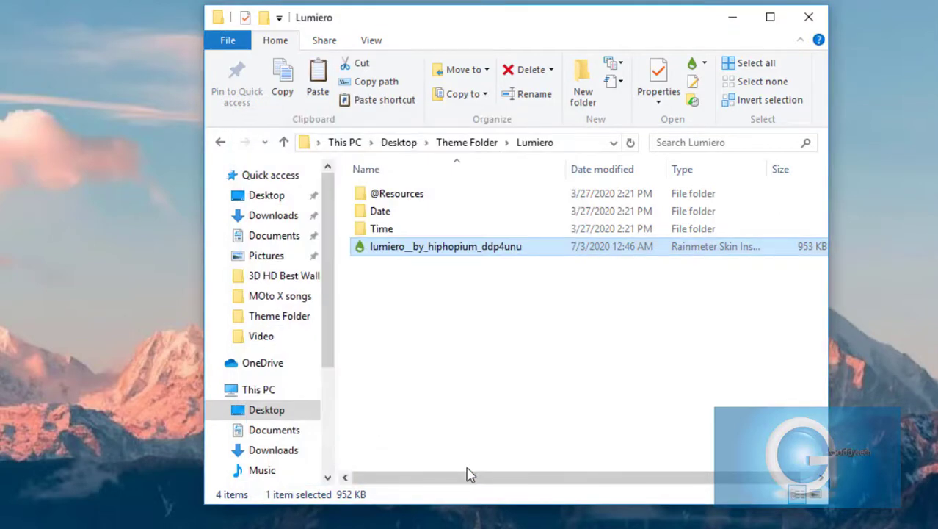
- Return to the Theme Folder and copy the Birds_gif, Dock, Lumiero and Visualizer folders
{"action": "left_click", "coordinate": [220, 142]}
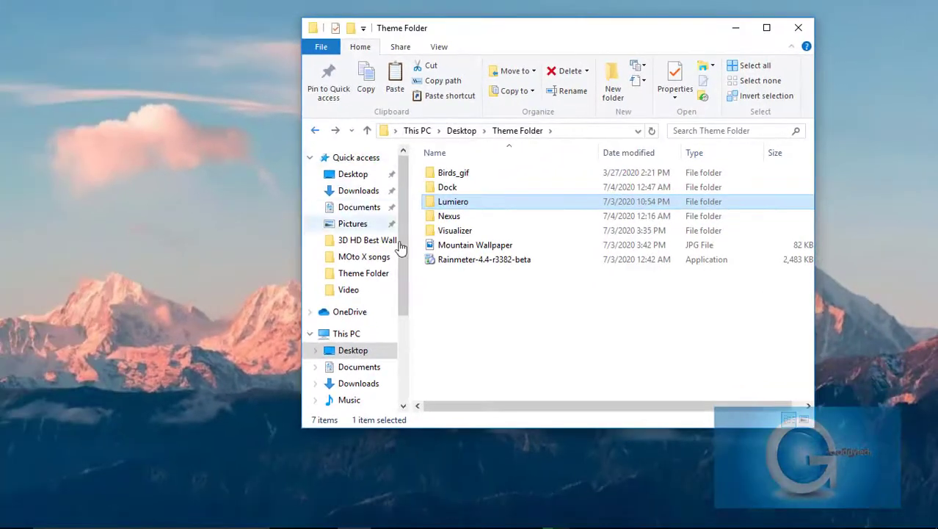
{"action": "left_click", "coordinate": [468, 307]}
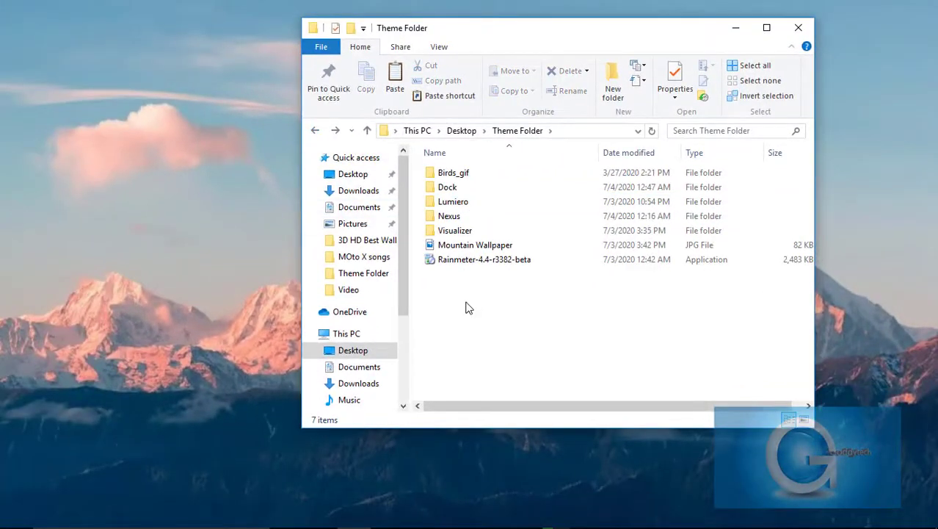
{"action": "left_click", "coordinate": [449, 175]}
{"action": "left_click", "coordinate": [460, 189], "text": "ctrl"}
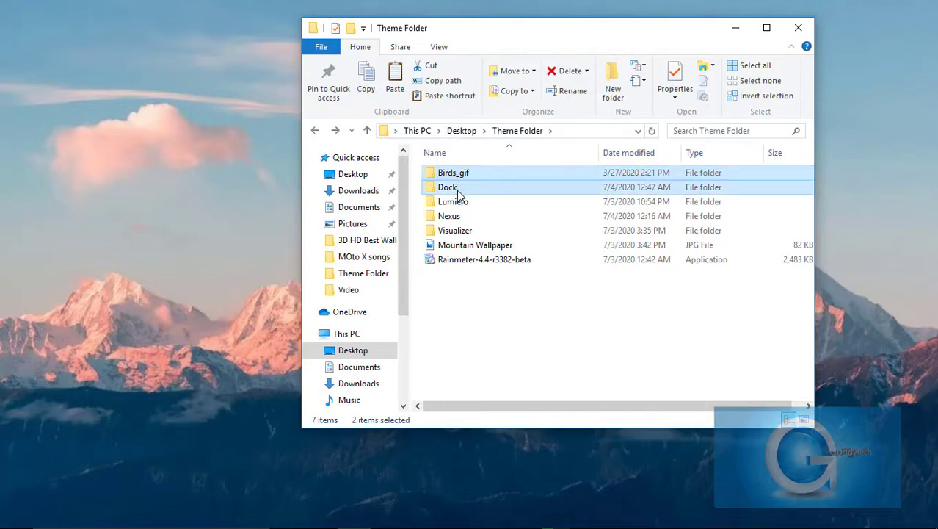
{"action": "left_click", "coordinate": [458, 202], "text": "ctrl"}
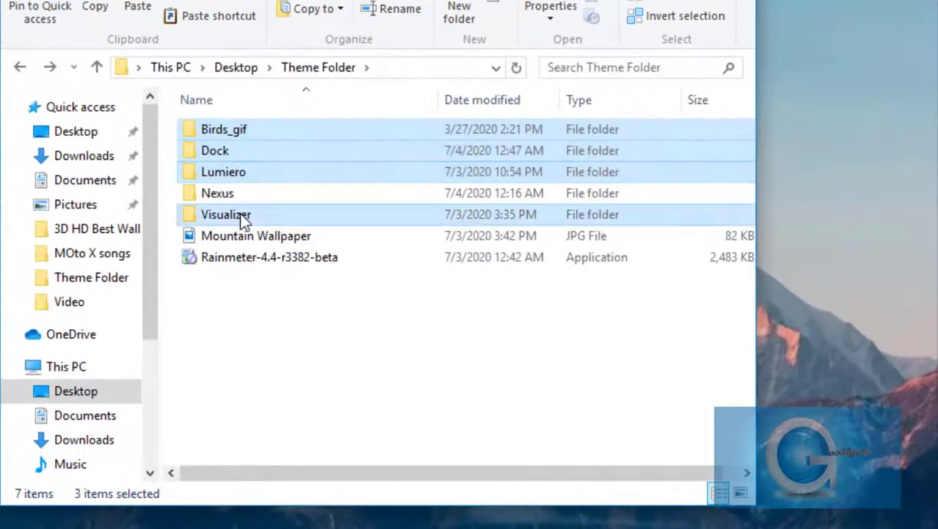
{"action": "right_click", "coordinate": [242, 217]}
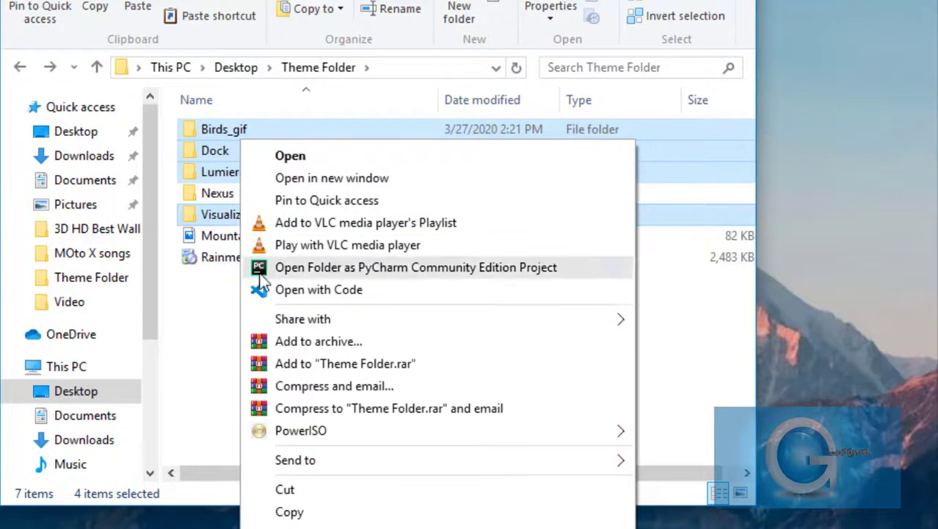
{"action": "left_click", "coordinate": [318, 511]}
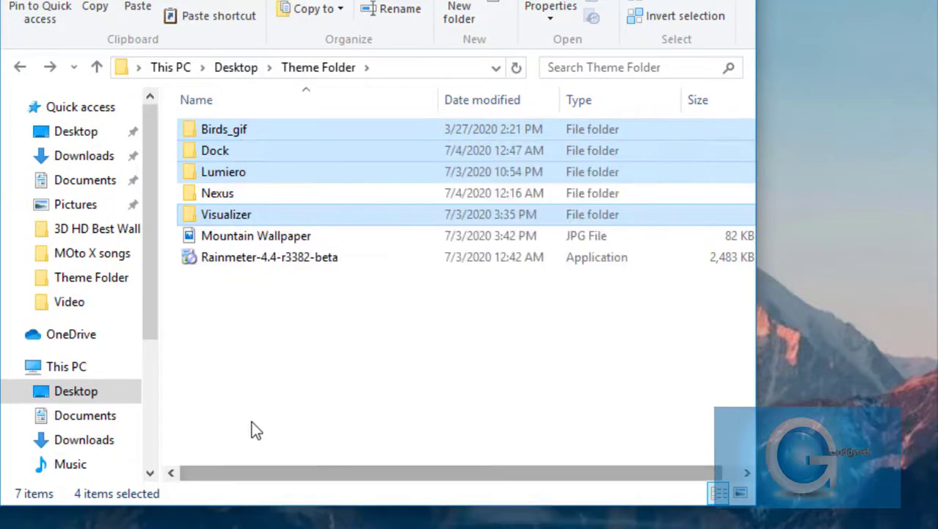
- Paste the copied folders into Documents\Rainmeter\Skins, replacing the files in the destination
{"action": "left_click", "coordinate": [86, 180]}
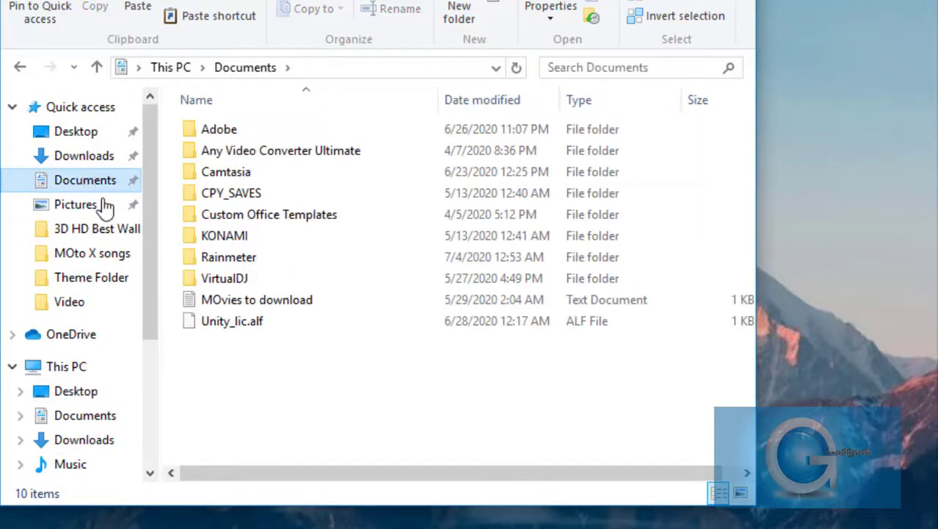
{"action": "double_click", "coordinate": [228, 260]}
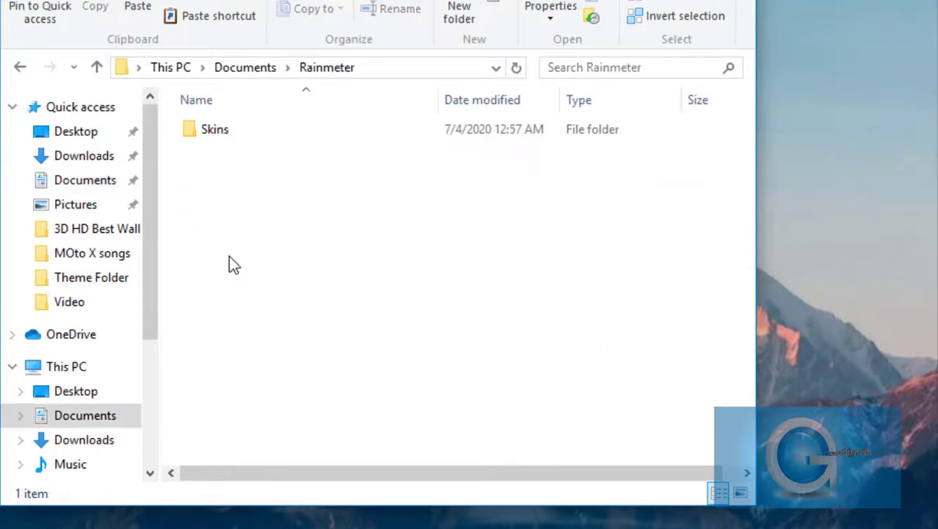
{"action": "double_click", "coordinate": [213, 132]}
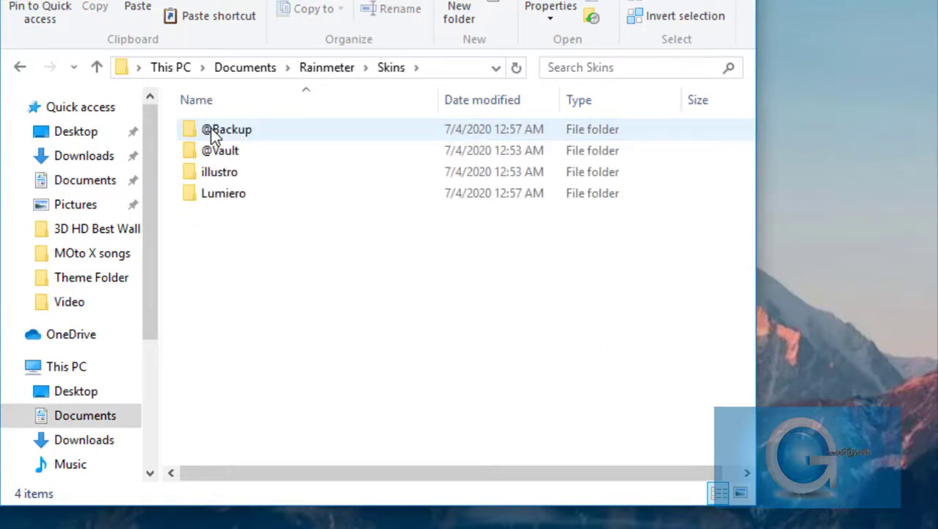
{"action": "right_click", "coordinate": [238, 256]}
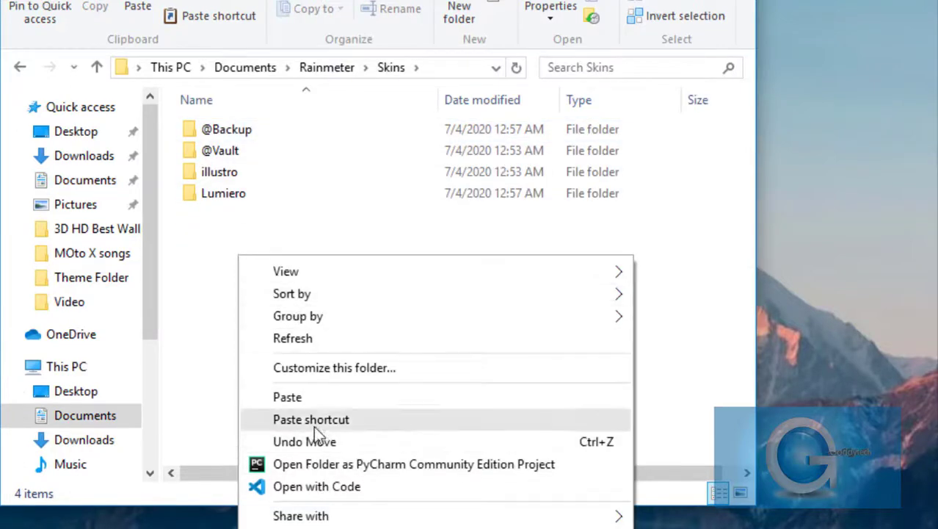
{"action": "left_click", "coordinate": [310, 397]}
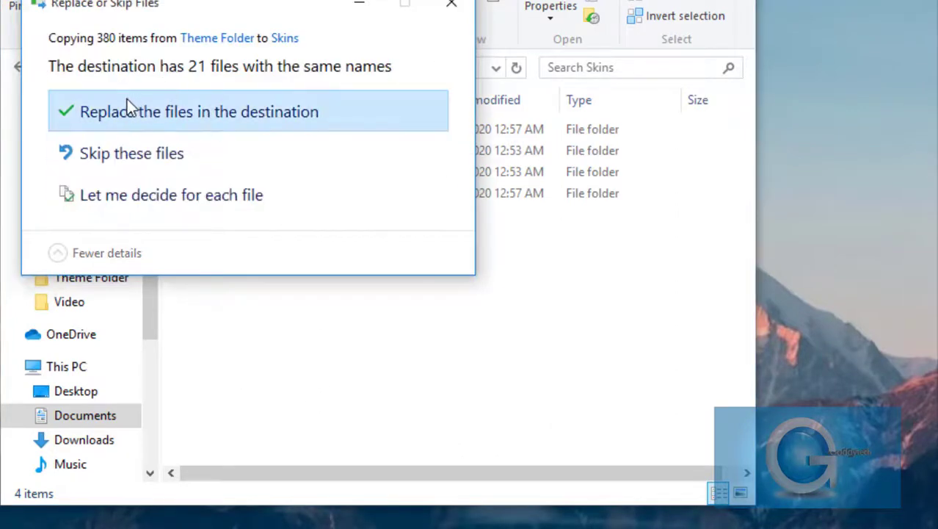
{"action": "left_click", "coordinate": [162, 111]}
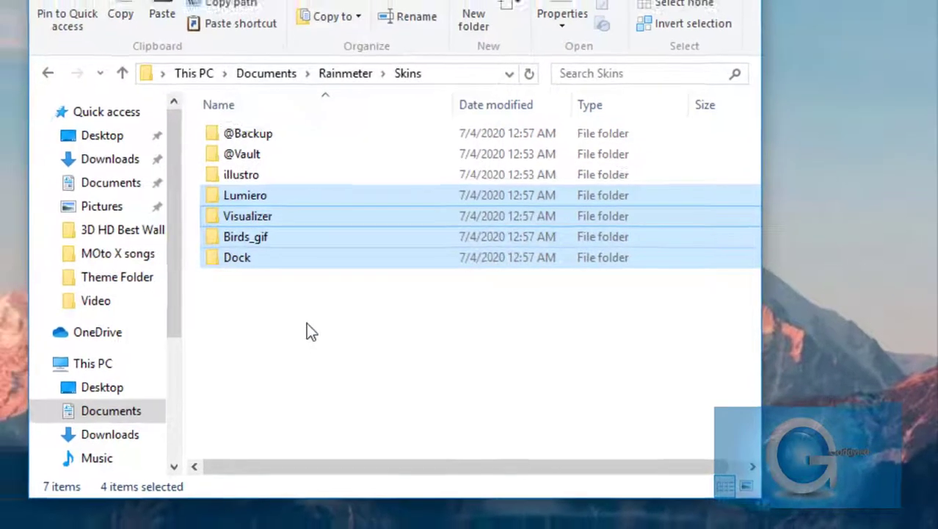
{"action": "left_click", "coordinate": [307, 323]}
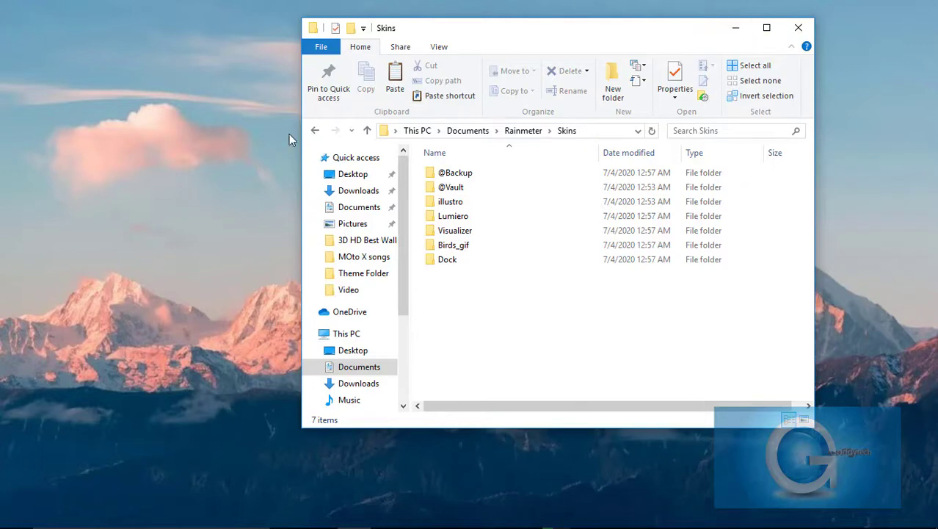
- Navigate back out of the Skins folder, minimize the File Explorer window and refresh the desktop
{"action": "left_click", "coordinate": [313, 130]}
{"action": "left_click", "coordinate": [313, 131]}
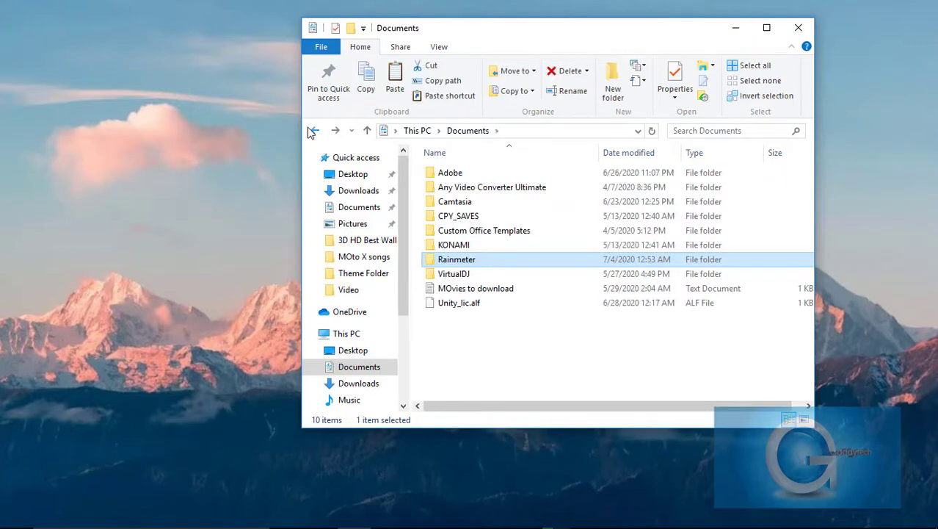
{"action": "left_click", "coordinate": [313, 130]}
{"action": "left_click", "coordinate": [735, 27]}
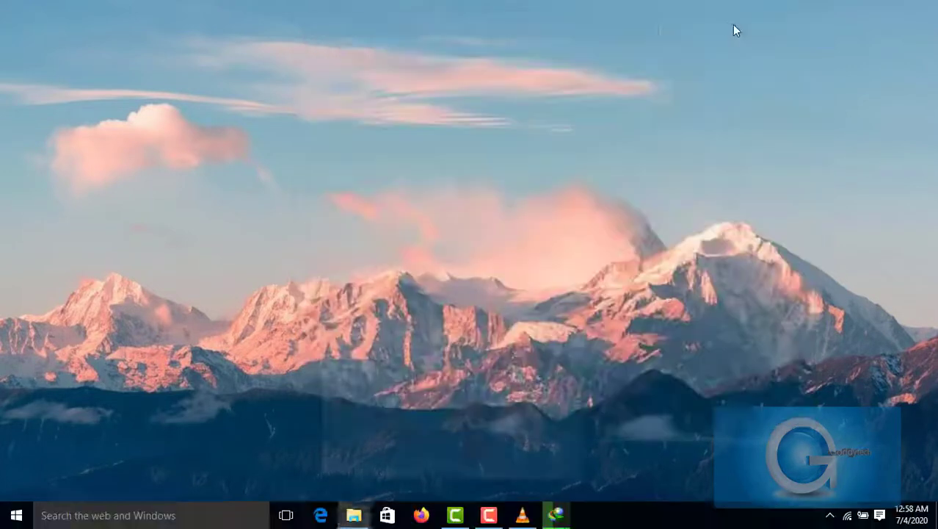
{"action": "right_click", "coordinate": [659, 28]}
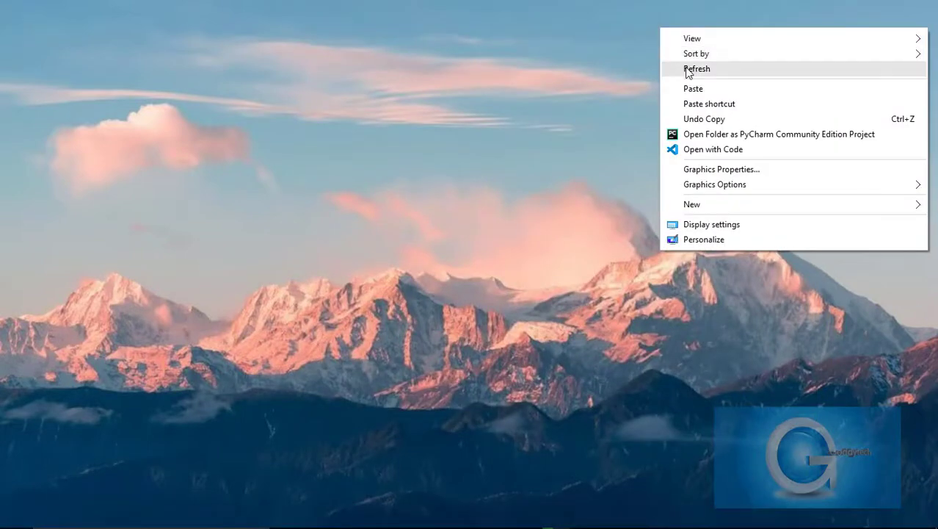
{"action": "left_click", "coordinate": [696, 69]}
- Open the Rainmeter manager from the notification area and refresh all skins
{"action": "mouse_move", "coordinate": [617, 526]}
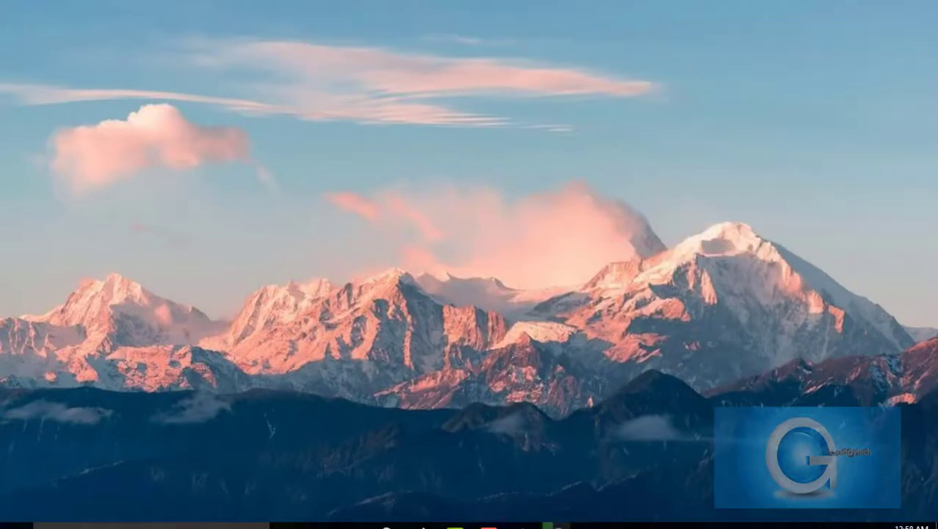
{"action": "left_click", "coordinate": [824, 524]}
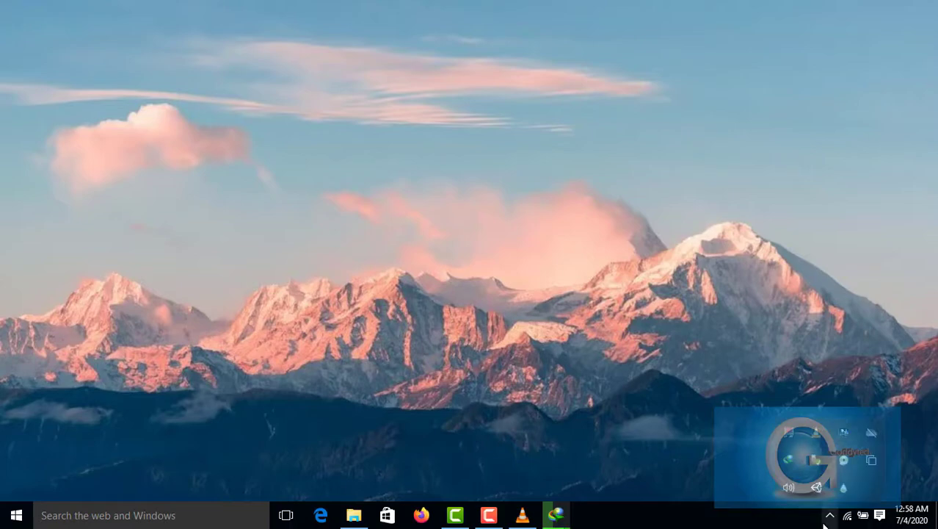
{"action": "left_click", "coordinate": [844, 487]}
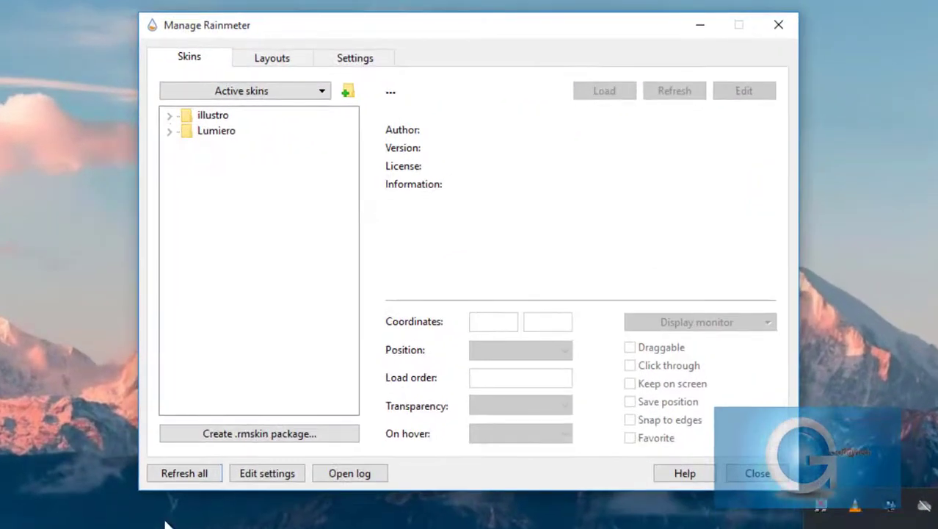
{"action": "left_click", "coordinate": [183, 473]}
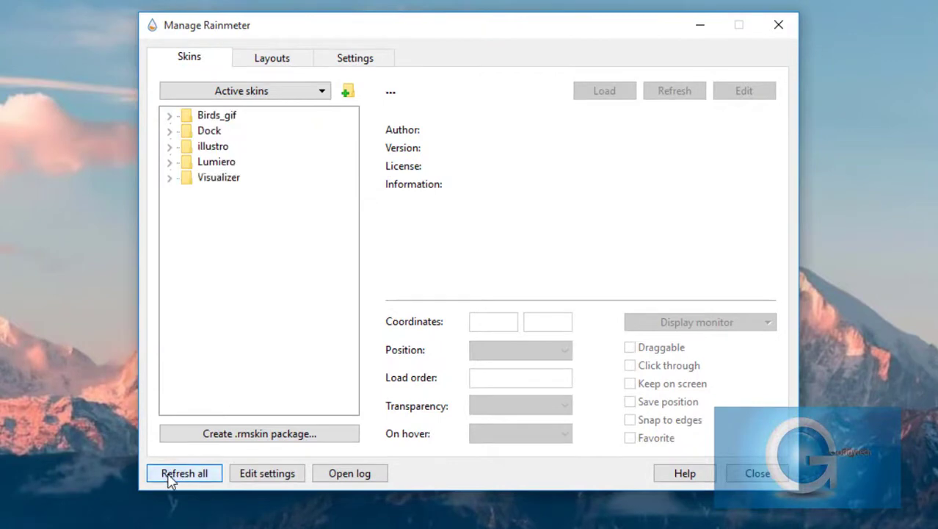
- Load the Date.ini skin from the Lumiero Date folder and set its position to On desktop
{"action": "left_click", "coordinate": [169, 162]}
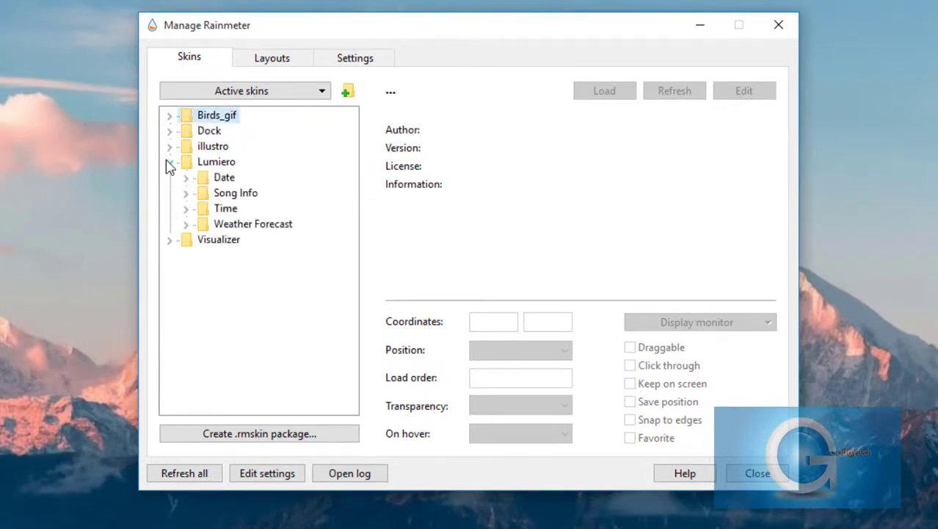
{"action": "left_click", "coordinate": [186, 179]}
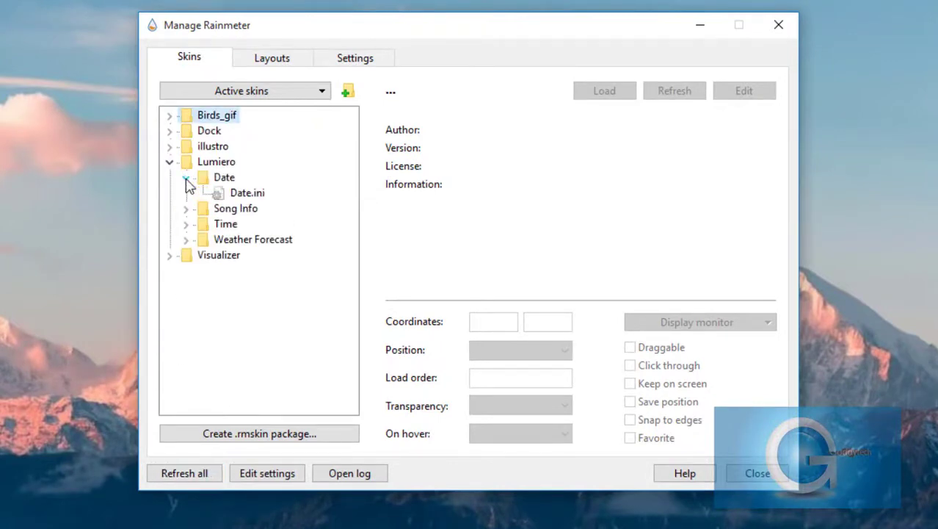
{"action": "left_click", "coordinate": [247, 193]}
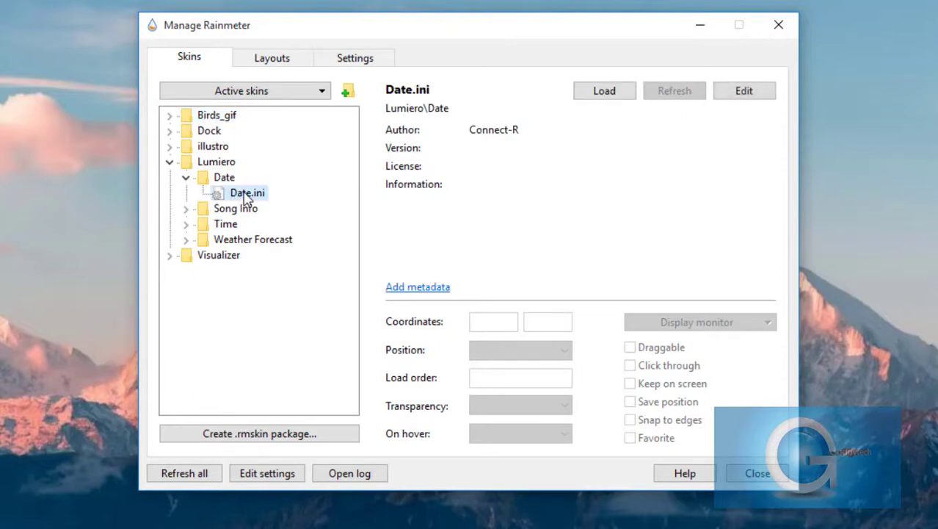
{"action": "left_click", "coordinate": [589, 95]}
{"action": "left_click", "coordinate": [534, 354]}
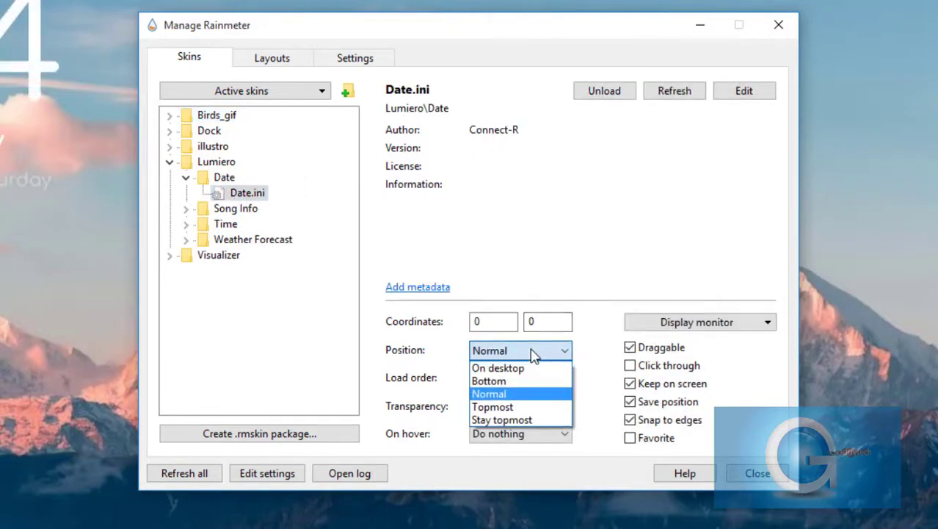
{"action": "left_click", "coordinate": [514, 369]}
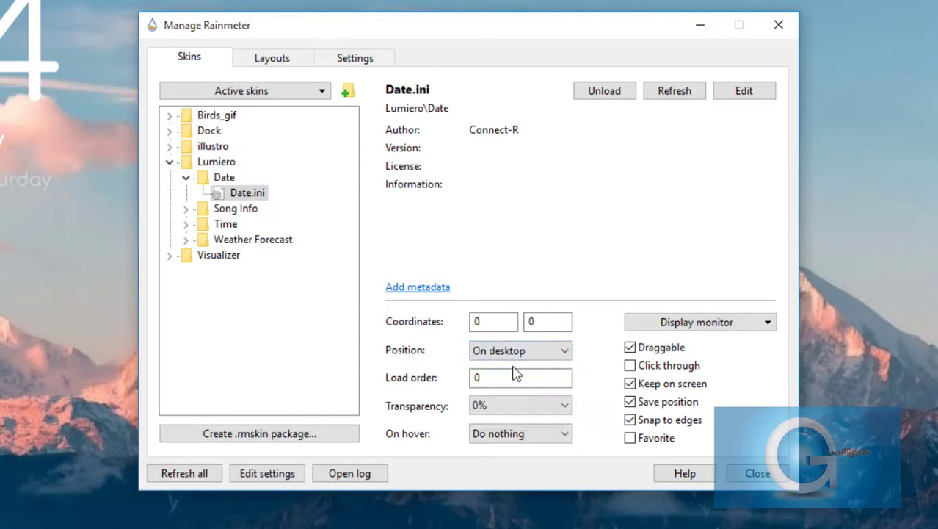
- Load the Lumiero Song Info.ini skin and set its position to On desktop
{"action": "left_click", "coordinate": [186, 209]}
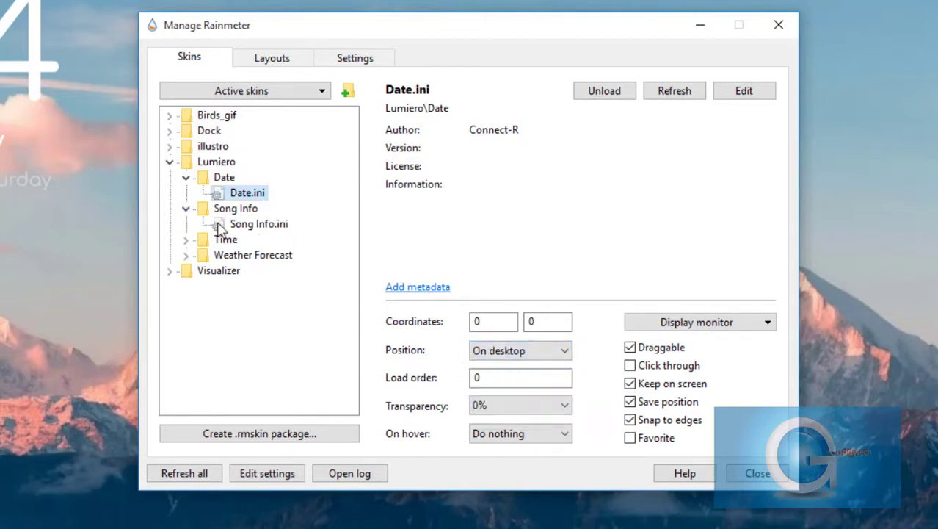
{"action": "left_click", "coordinate": [258, 225]}
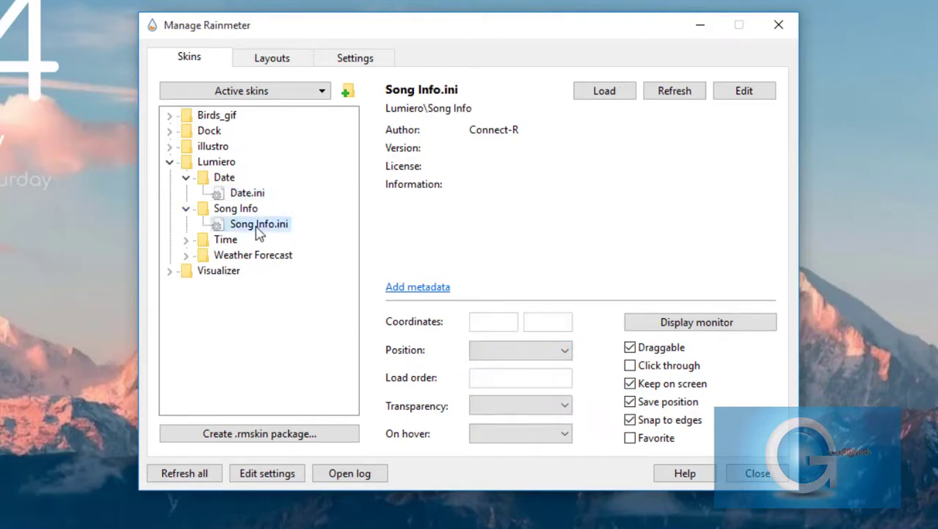
{"action": "left_click", "coordinate": [616, 96]}
{"action": "left_click", "coordinate": [551, 351]}
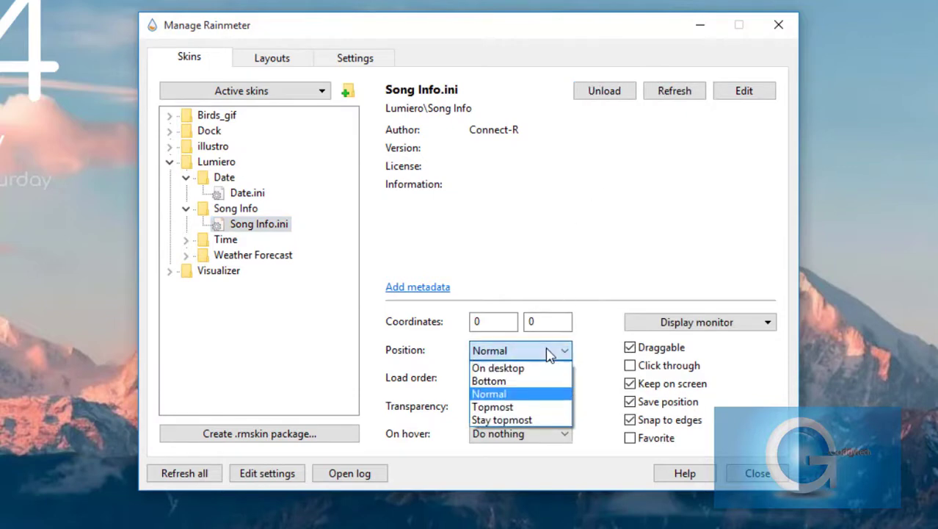
{"action": "left_click", "coordinate": [546, 368]}
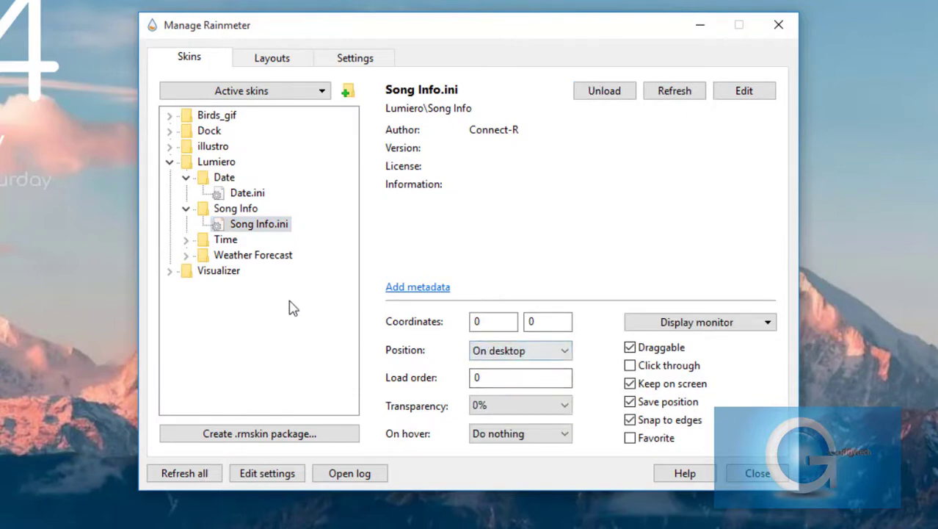
- Load the Lumiero Time.ini skin and set its position to On desktop
{"action": "left_click", "coordinate": [186, 240]}
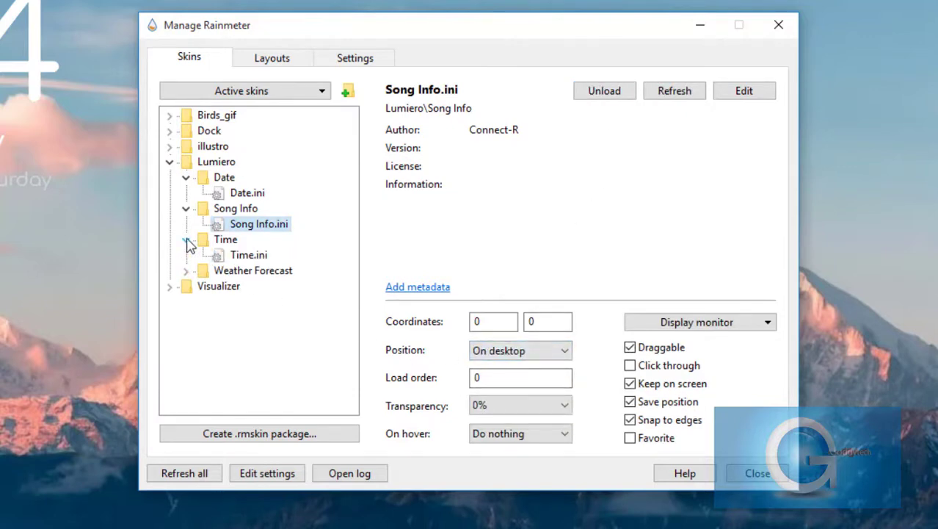
{"action": "left_click", "coordinate": [265, 258]}
{"action": "left_click", "coordinate": [604, 91]}
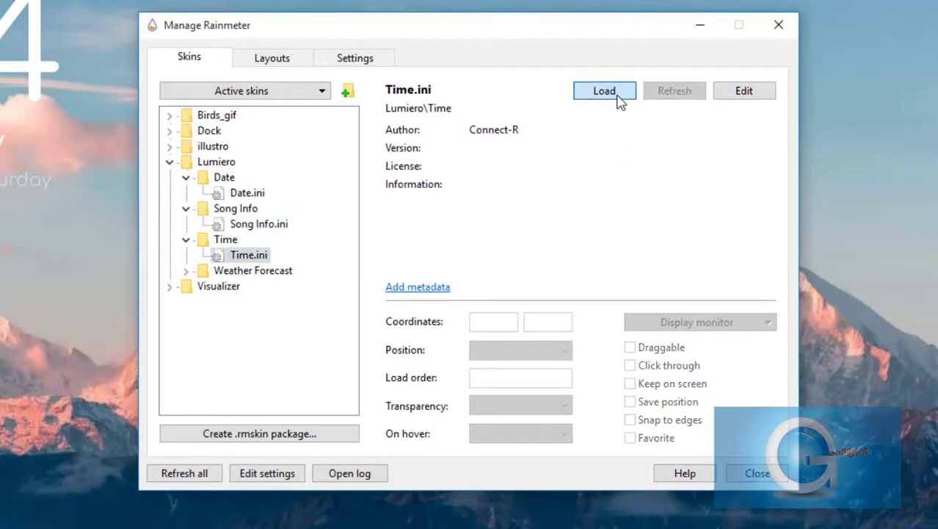
{"action": "left_click", "coordinate": [561, 353]}
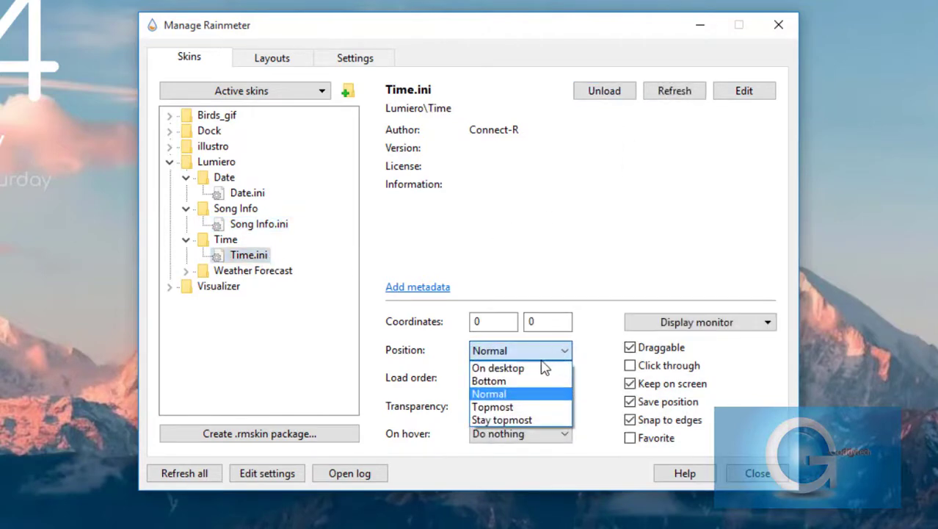
{"action": "left_click", "coordinate": [500, 369]}
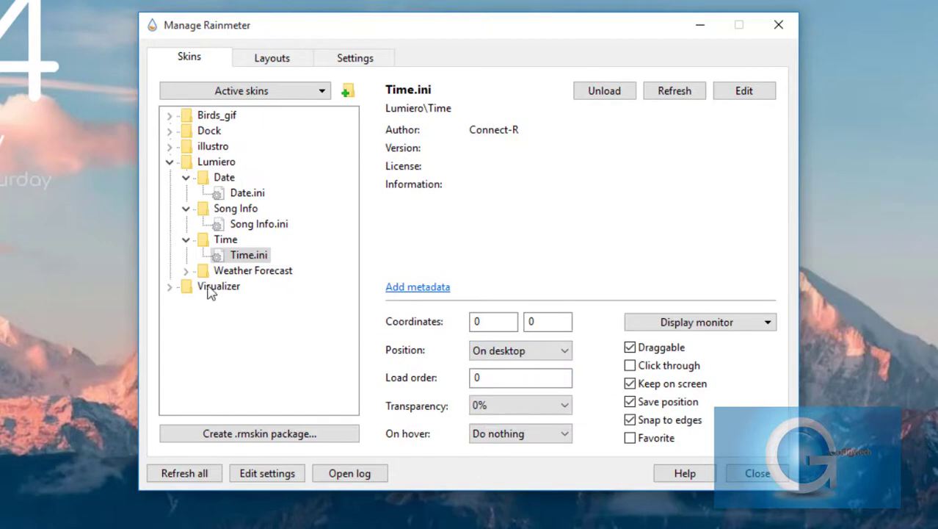
- Load the Lumiero Weather Forecast.ini skin and set its position to On desktop
{"action": "left_click", "coordinate": [190, 273]}
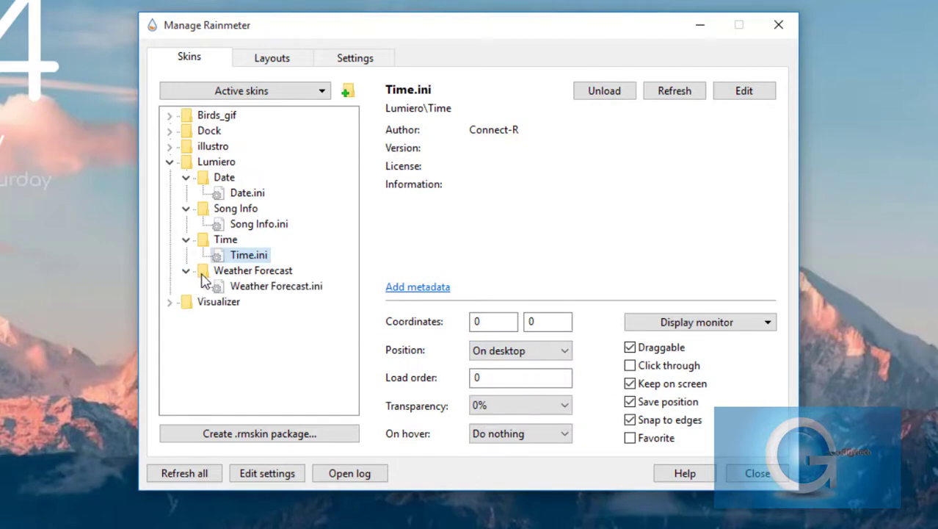
{"action": "left_click", "coordinate": [282, 291]}
{"action": "left_click", "coordinate": [604, 94]}
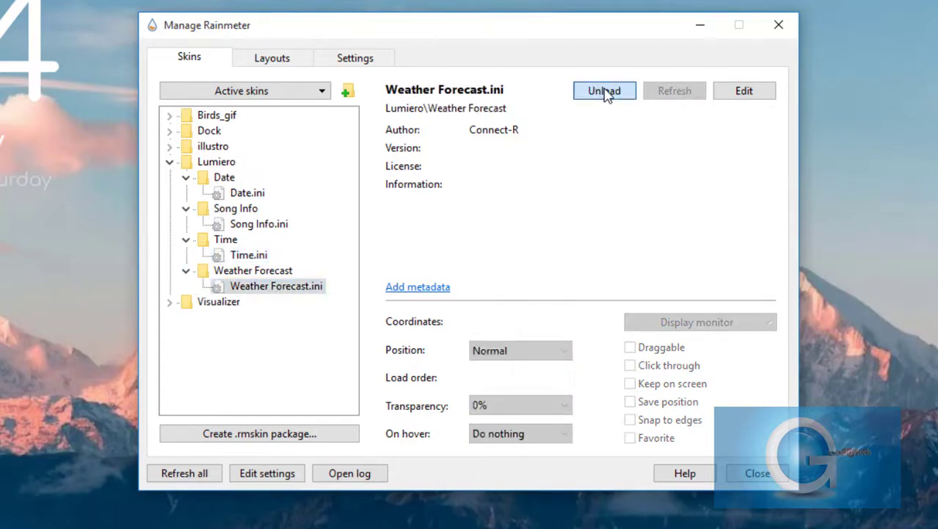
{"action": "left_click", "coordinate": [564, 351]}
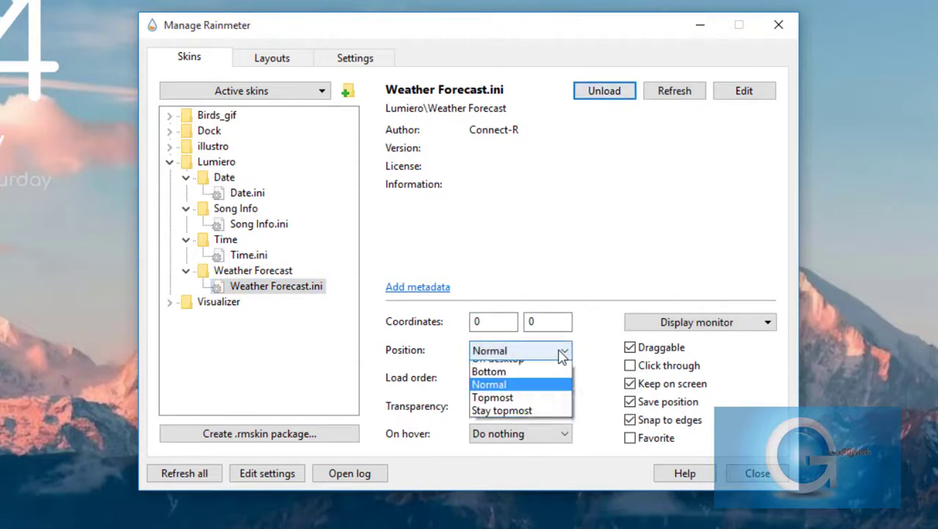
{"action": "left_click", "coordinate": [508, 369]}
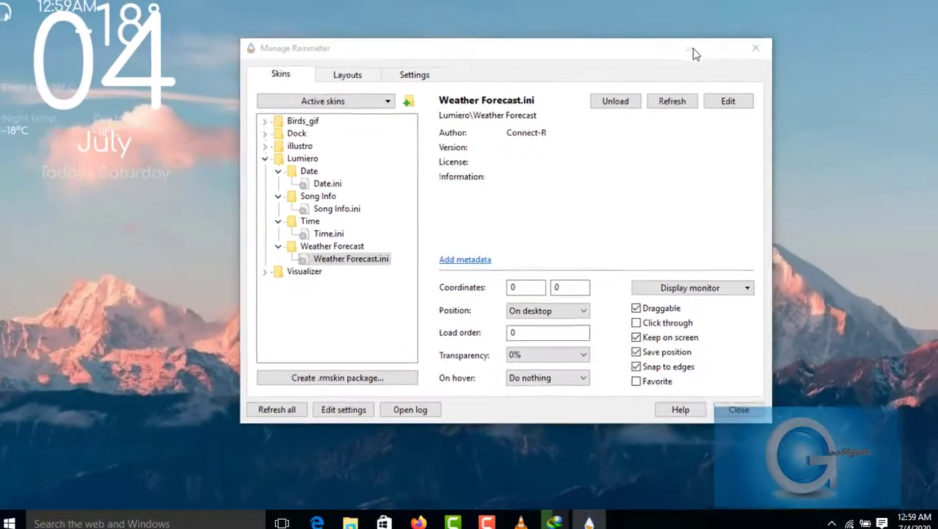
- Minimize the Rainmeter manager and move the Date skin to the upper centre of the refreshed desktop
{"action": "left_click", "coordinate": [700, 25]}
{"action": "right_click", "coordinate": [566, 48]}
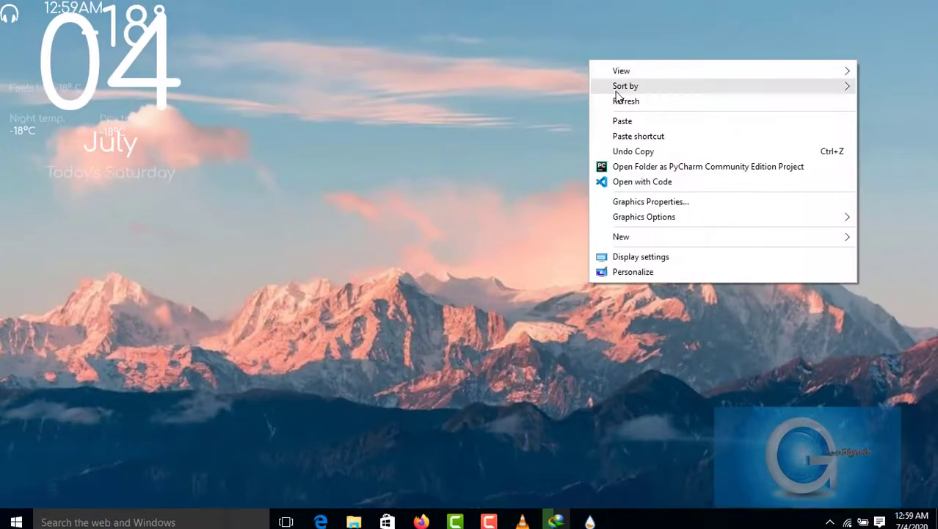
{"action": "left_click", "coordinate": [624, 101]}
{"action": "left_click_drag", "start_coordinate": [149, 49], "coordinate": [509, 169]}
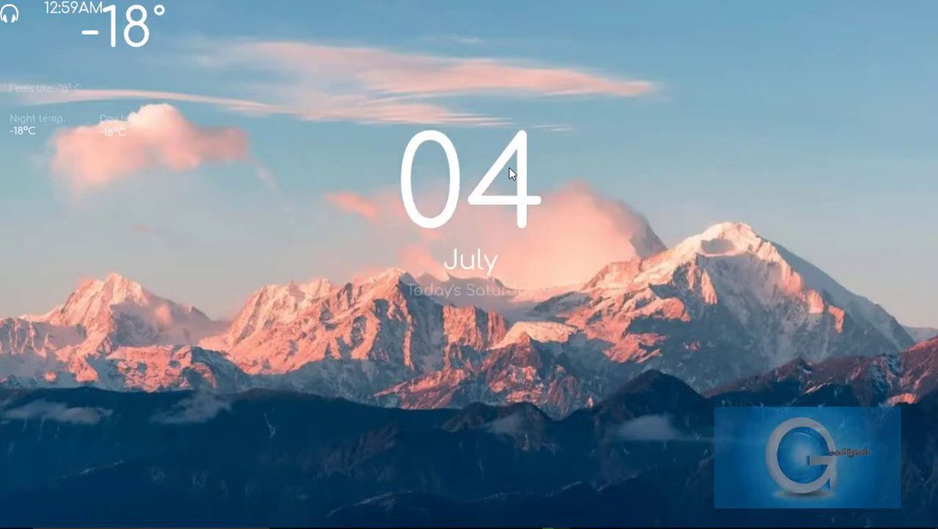
- Open the Date skin's configuration file for editing and set its Scale variable to 1.5
{"action": "right_click", "coordinate": [511, 174]}
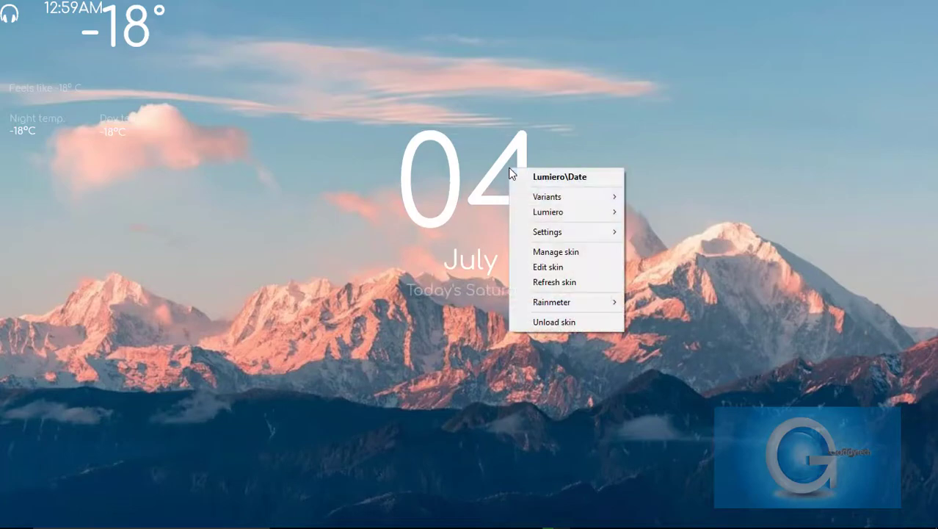
{"action": "left_click", "coordinate": [559, 267]}
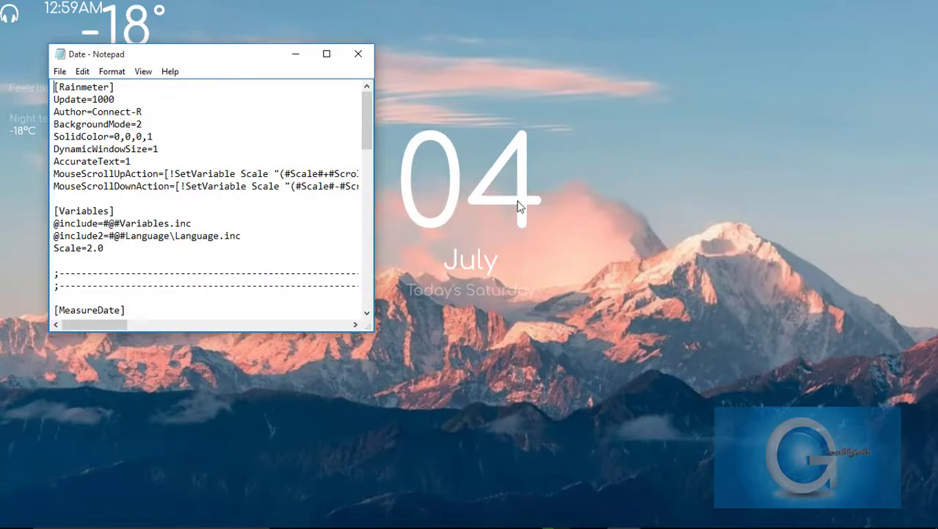
{"action": "left_click", "coordinate": [327, 54]}
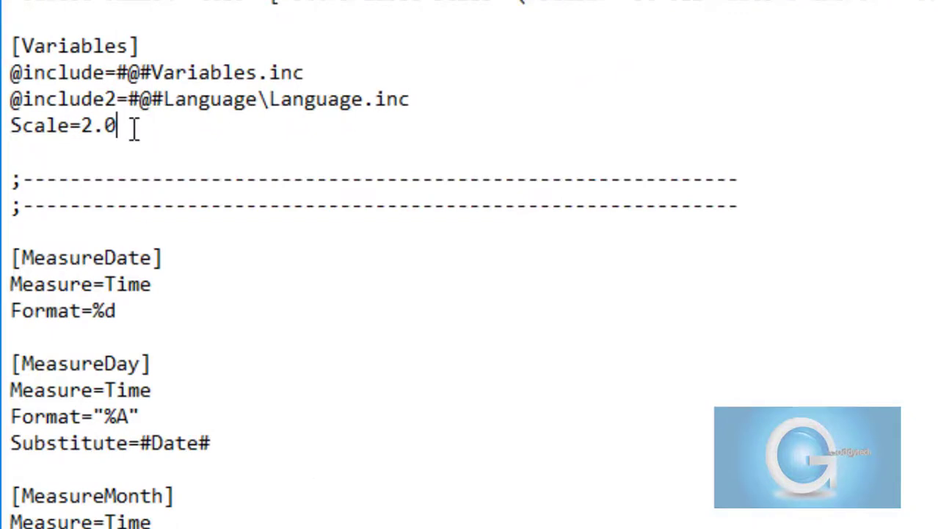
{"action": "left_click_drag", "start_coordinate": [118, 126], "coordinate": [84, 124]}
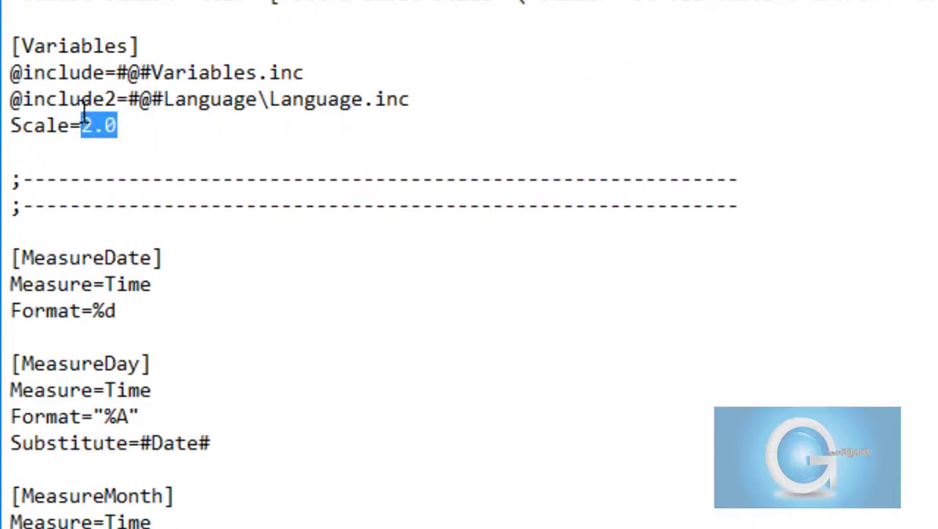
{"action": "type", "text": "1."}
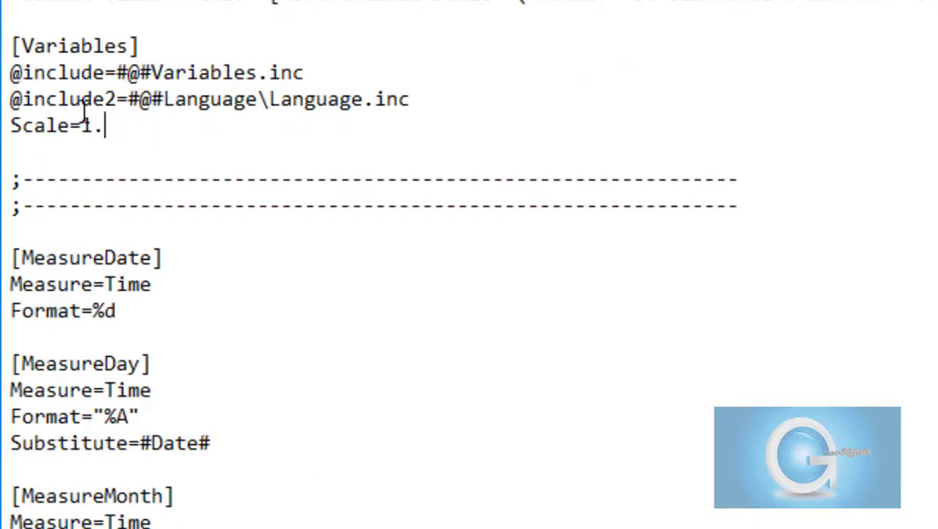
{"action": "type", "text": "5"}
{"action": "left_click_drag", "start_coordinate": [146, 125], "coordinate": [88, 126]}
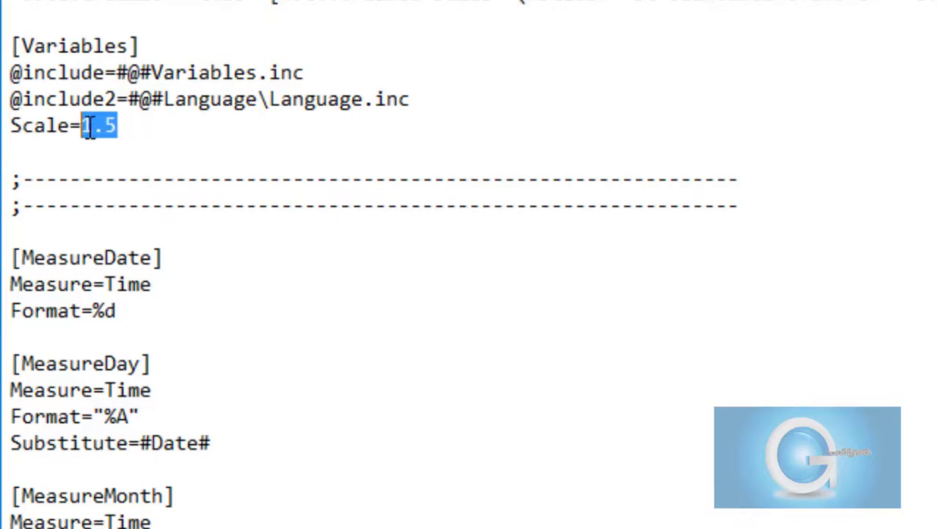
{"action": "left_click", "coordinate": [120, 126]}
- Save the Date skin's configuration file and close it
{"action": "left_click", "coordinate": [21, 45]}
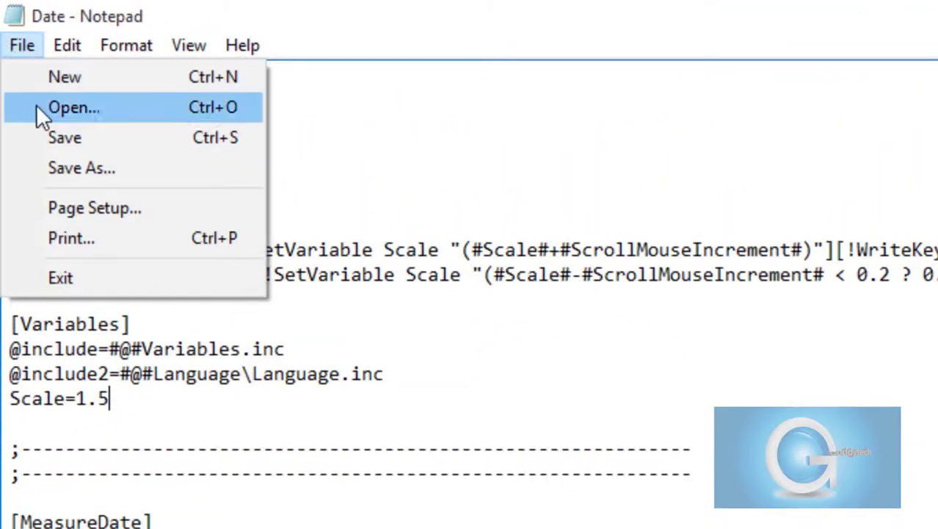
{"action": "left_click", "coordinate": [85, 137]}
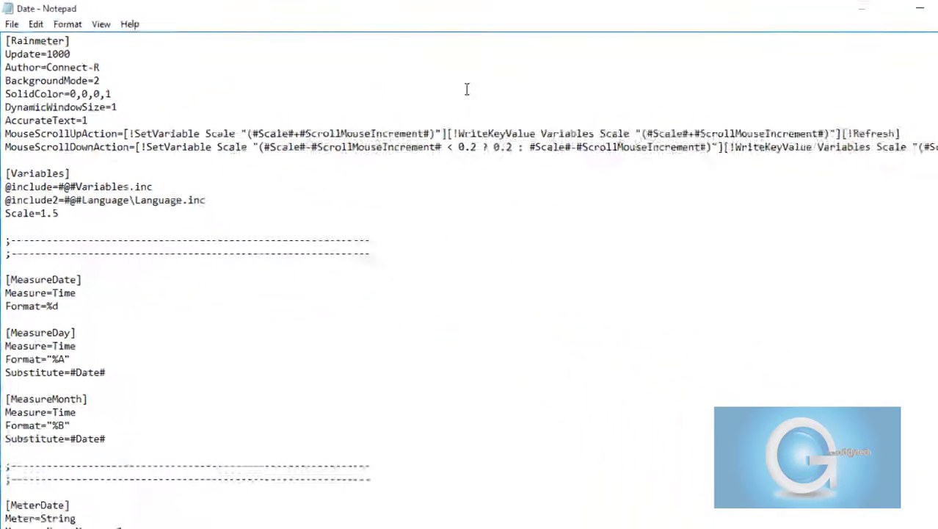
{"action": "left_click", "coordinate": [923, 8]}
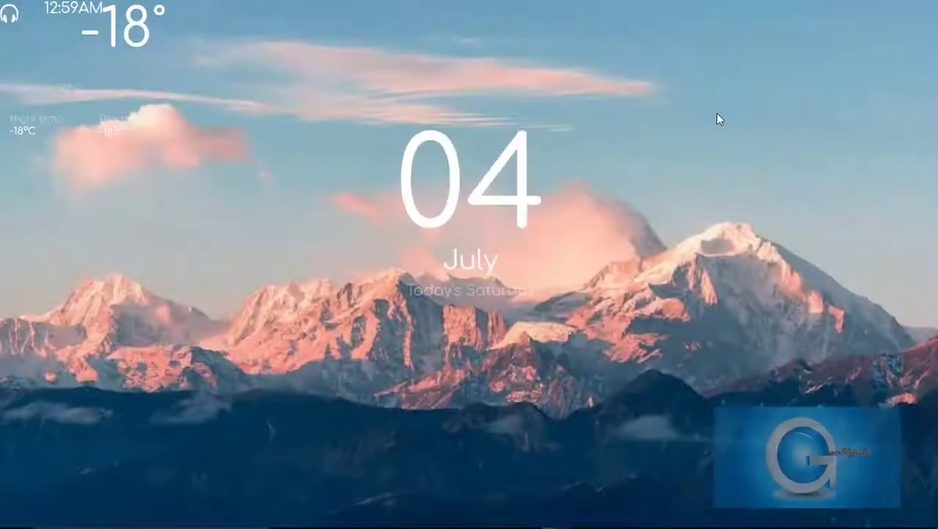
- Refresh the Date skin and reposition it at the upper centre of the desktop
{"action": "right_click", "coordinate": [517, 157]}
{"action": "left_click", "coordinate": [539, 262]}
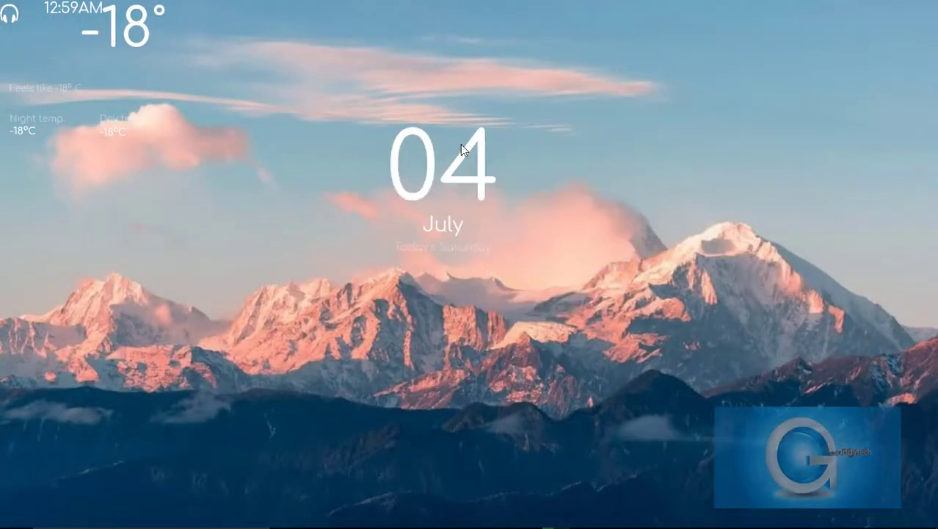
{"action": "left_click_drag", "start_coordinate": [465, 149], "coordinate": [498, 165]}
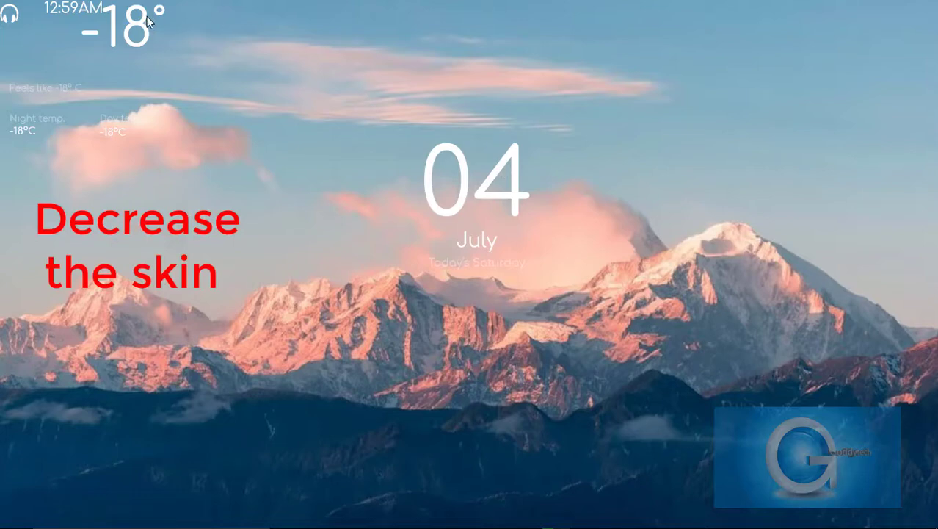
- Move the Weather Forecast skin to the desktop's upper-right corner and open its configuration file in a maximized window
{"action": "left_click_drag", "start_coordinate": [147, 22], "coordinate": [904, 28]}
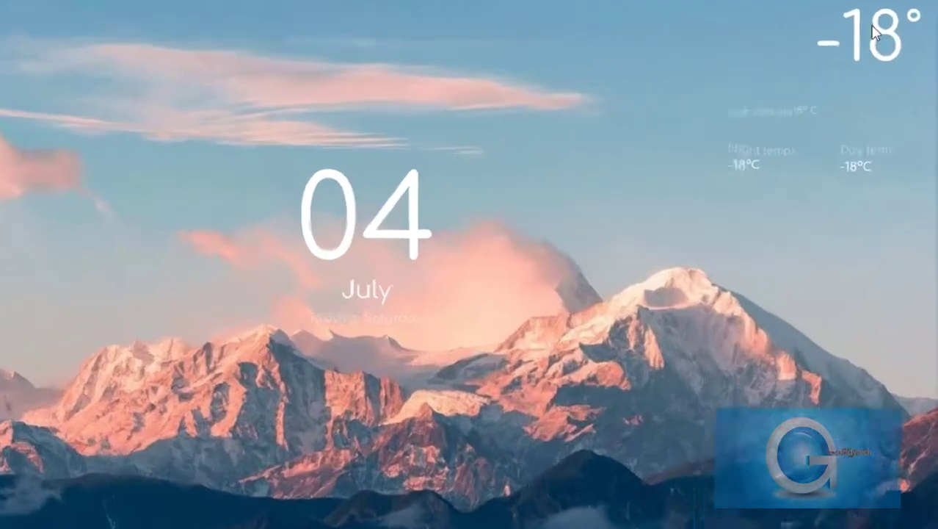
{"action": "right_click", "coordinate": [900, 28]}
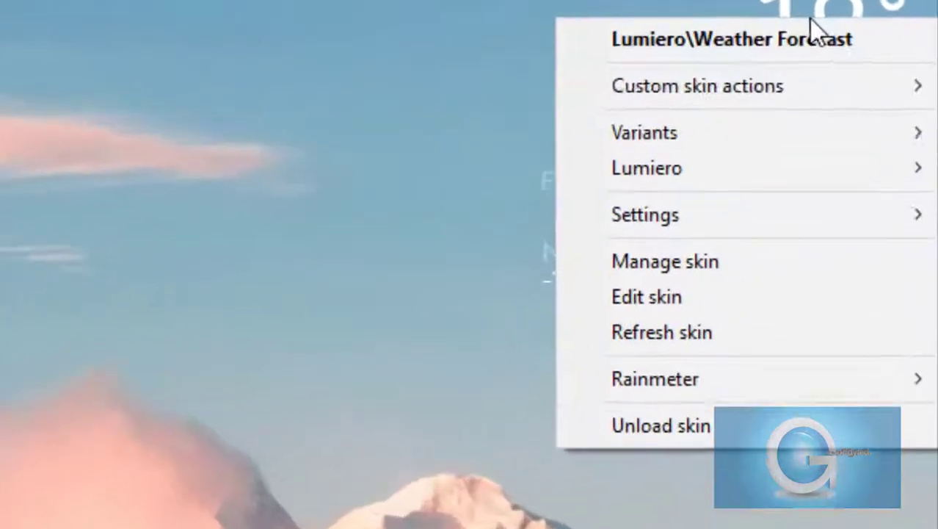
{"action": "left_click", "coordinate": [670, 310]}
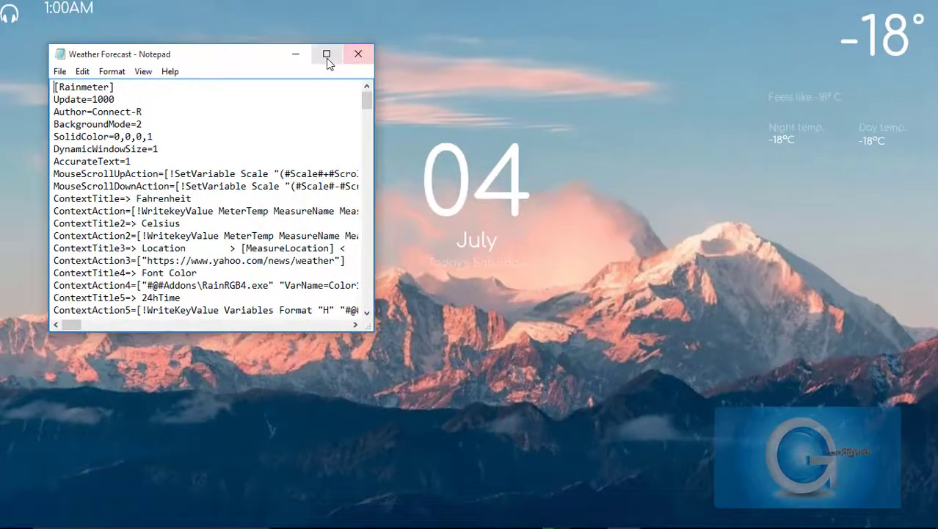
{"action": "left_click", "coordinate": [327, 54]}
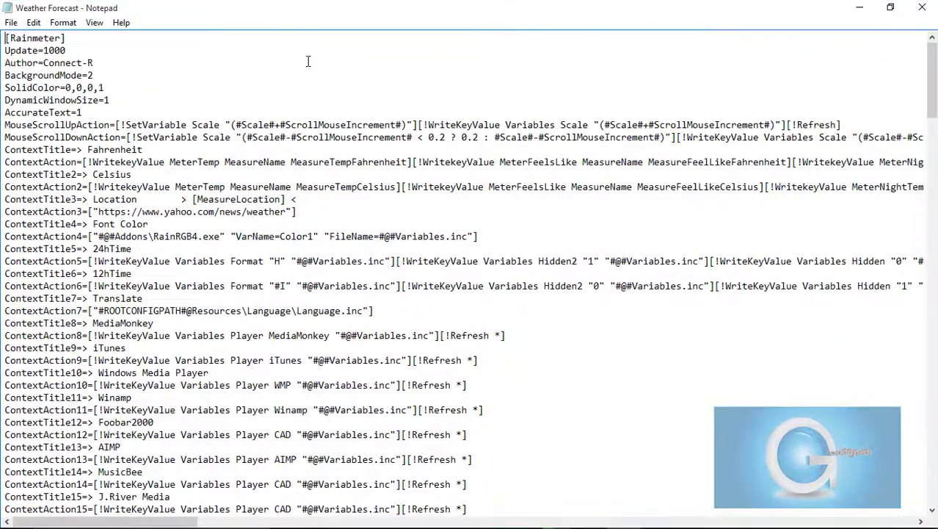
- Set the Scale variable to 2.0 in the Weather Forecast skin's configuration file
{"action": "scroll", "coordinate": [301, 66], "scroll_direction": "down", "scroll_amount": 6}
{"action": "scroll", "coordinate": [298, 71], "scroll_direction": "down", "scroll_amount": 5}
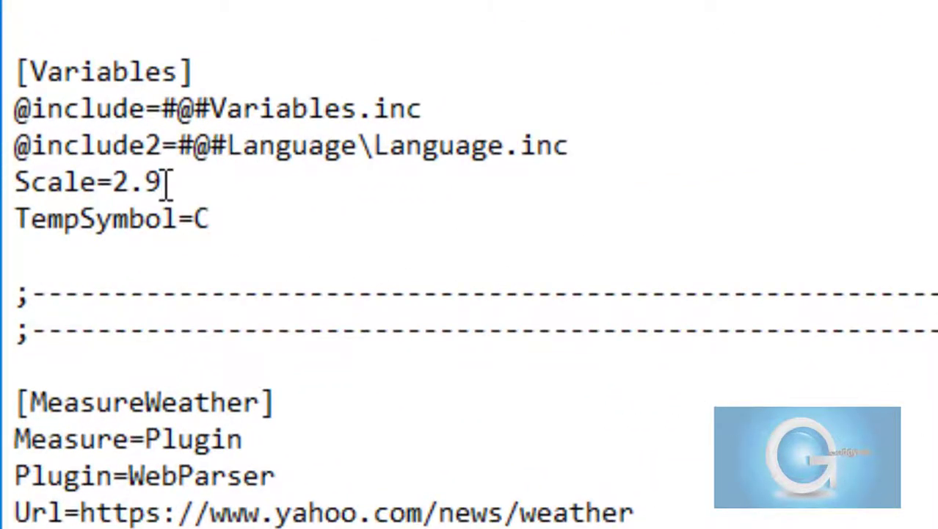
{"action": "left_click", "coordinate": [165, 183]}
{"action": "key", "text": "BackSpace"}
{"action": "type", "text": "0"}
{"action": "left_click_drag", "start_coordinate": [167, 182], "coordinate": [112, 181]}
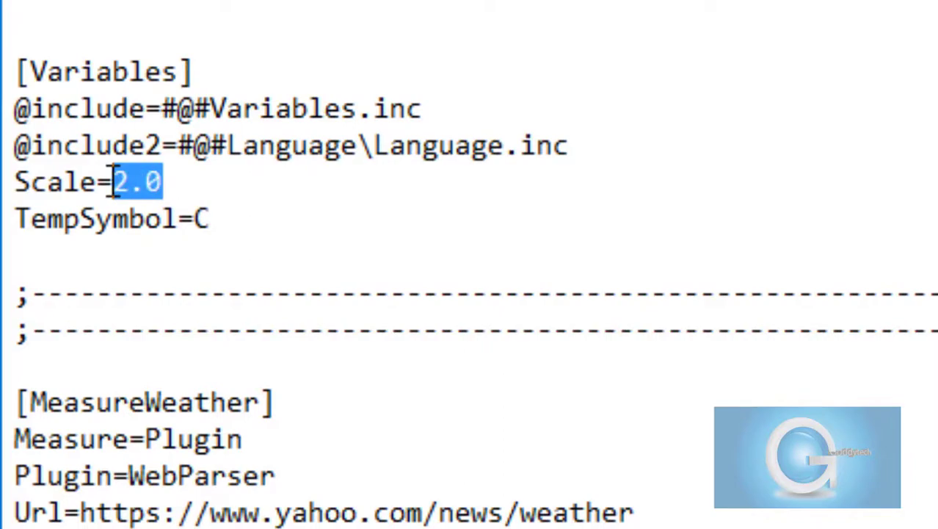
{"action": "left_click", "coordinate": [176, 181]}
- Save the Weather Forecast skin's configuration file and close it
{"action": "left_click", "coordinate": [29, 66]}
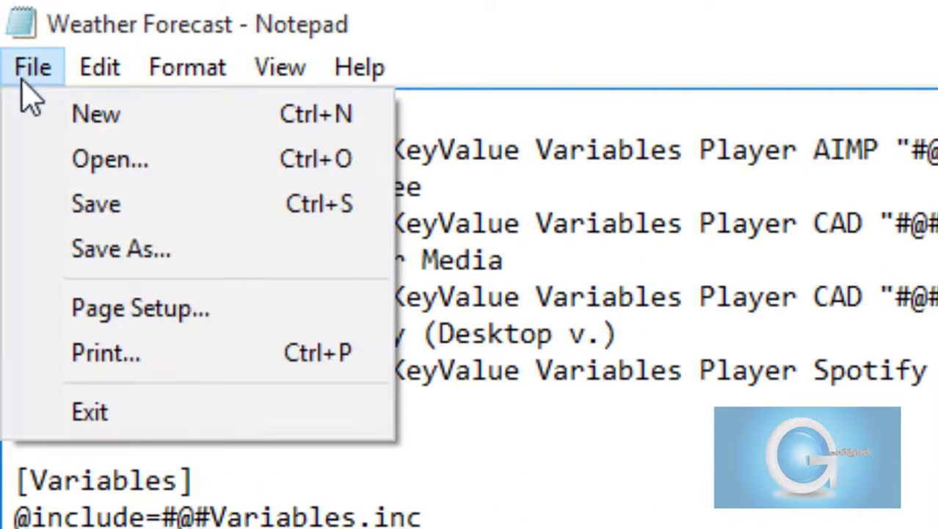
{"action": "left_click", "coordinate": [86, 209]}
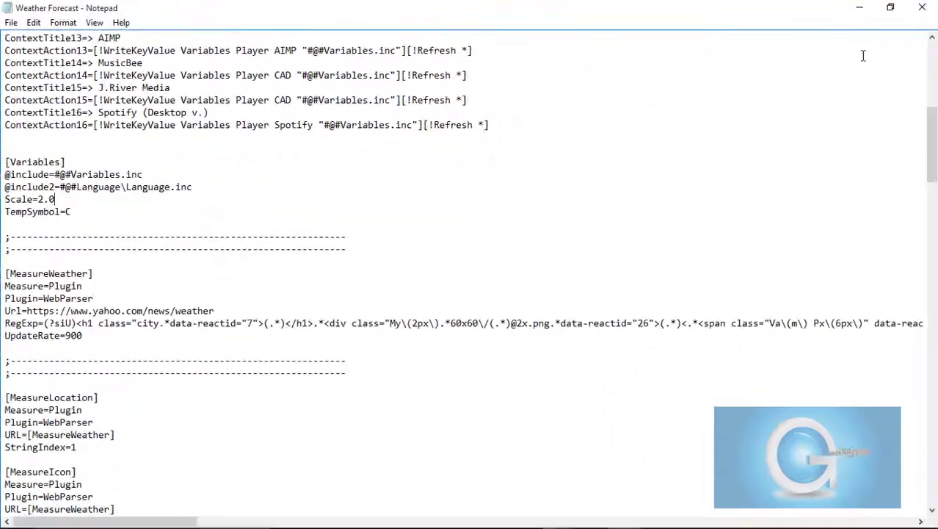
{"action": "left_click", "coordinate": [922, 7]}
- Refresh the Weather Forecast skin and move it back into the desktop's upper-right corner
{"action": "right_click", "coordinate": [904, 34]}
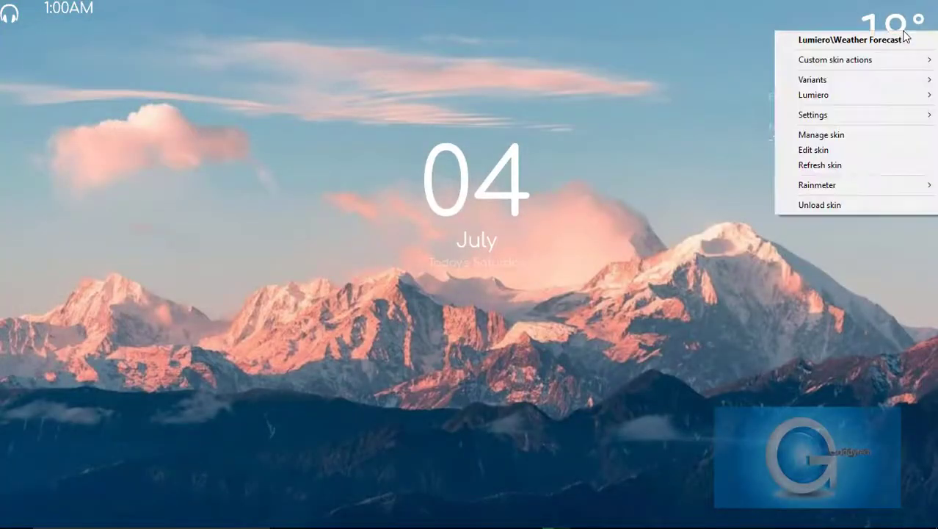
{"action": "left_click", "coordinate": [833, 166]}
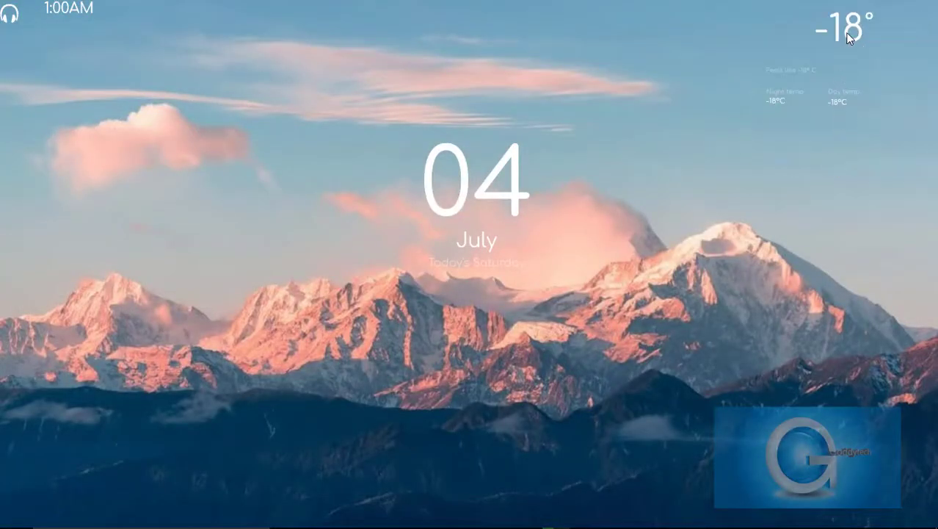
{"action": "left_click_drag", "start_coordinate": [847, 33], "coordinate": [899, 40]}
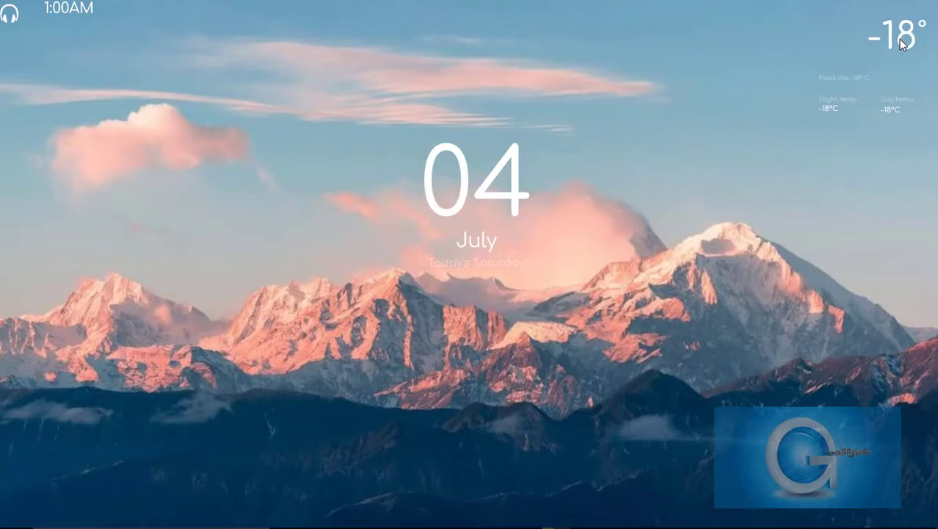
- Move the Time skin just below the weather readings and open its configuration file for editing
{"action": "left_click_drag", "start_coordinate": [61, 9], "coordinate": [833, 135]}
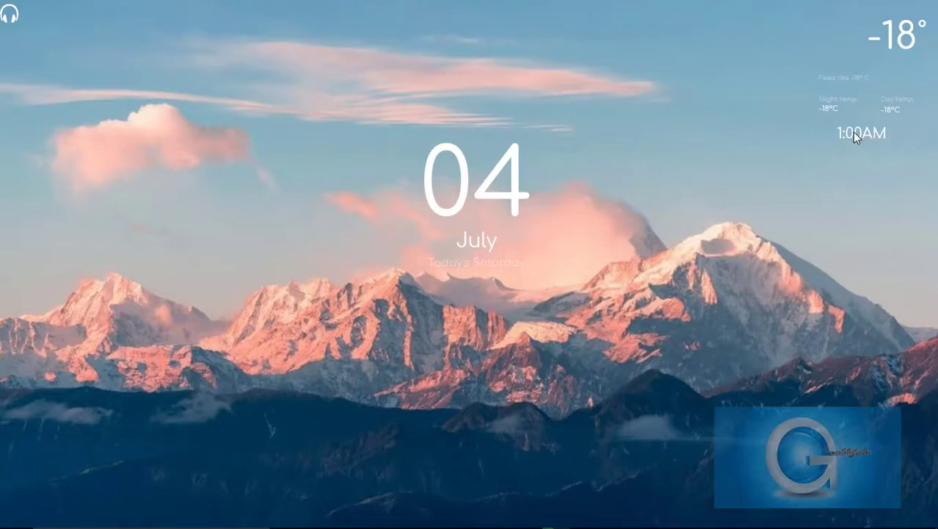
{"action": "right_click", "coordinate": [853, 131]}
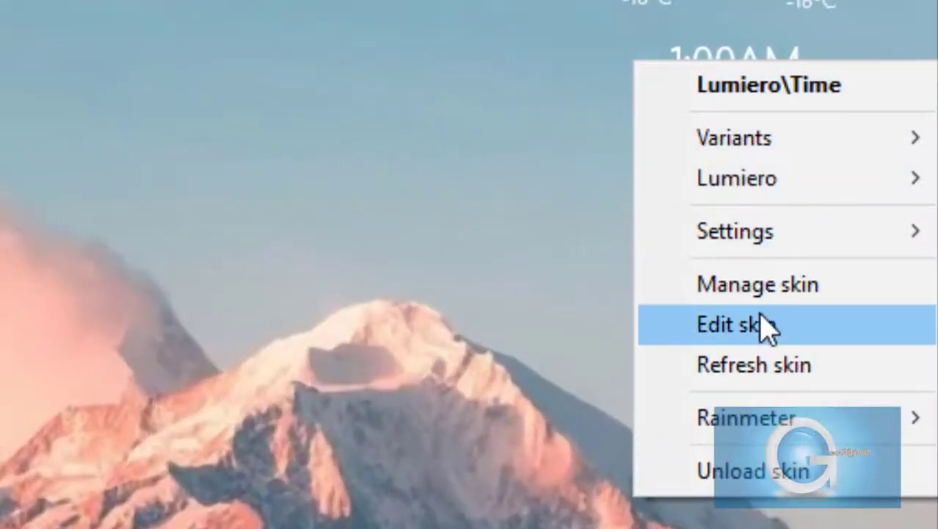
{"action": "left_click", "coordinate": [716, 325]}
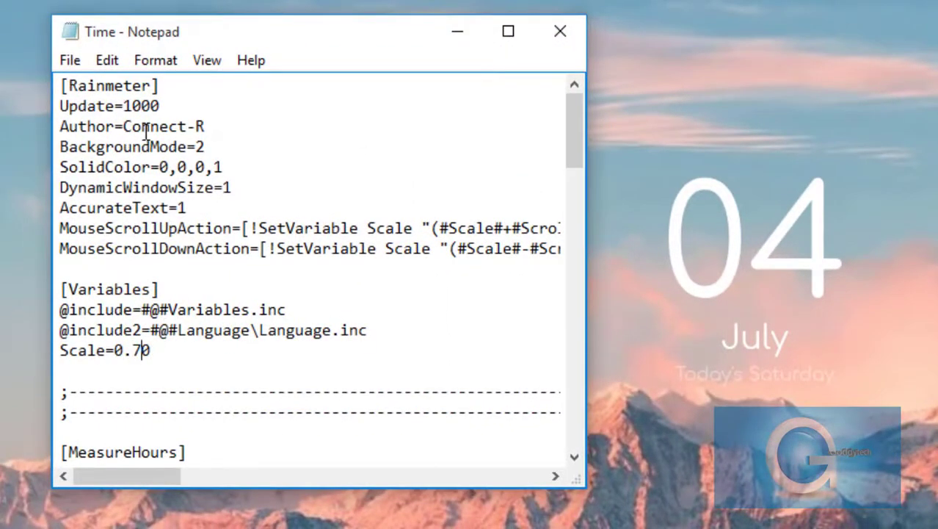
- Save the Time skin's configuration file with Scale=0.70 and close it
{"action": "left_click", "coordinate": [71, 60]}
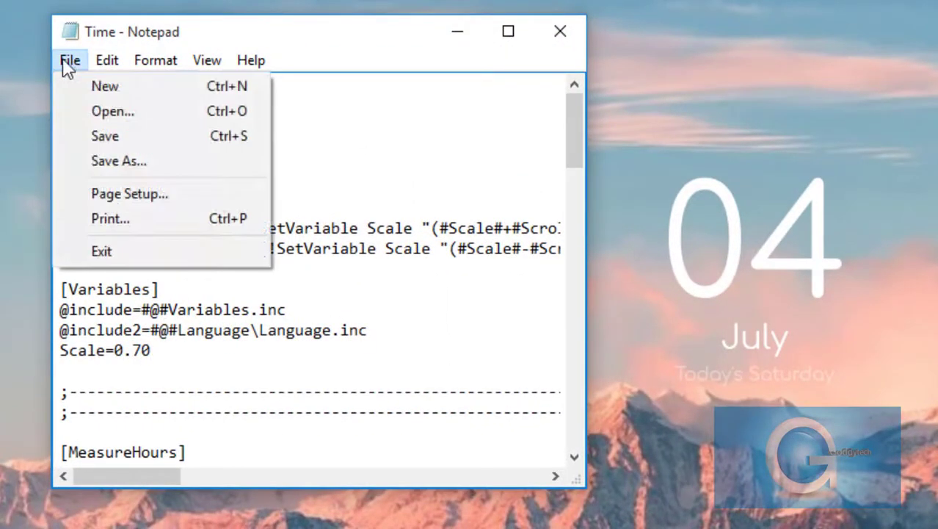
{"action": "left_click", "coordinate": [107, 140]}
{"action": "left_click", "coordinate": [561, 31]}
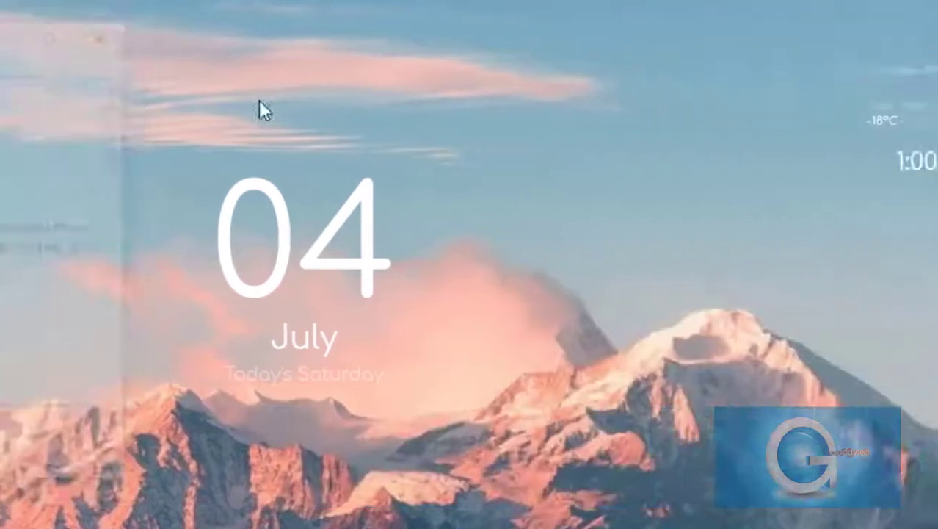
- Refresh the Time skin and centre it beneath the night and day temperatures
{"action": "right_click", "coordinate": [818, 163]}
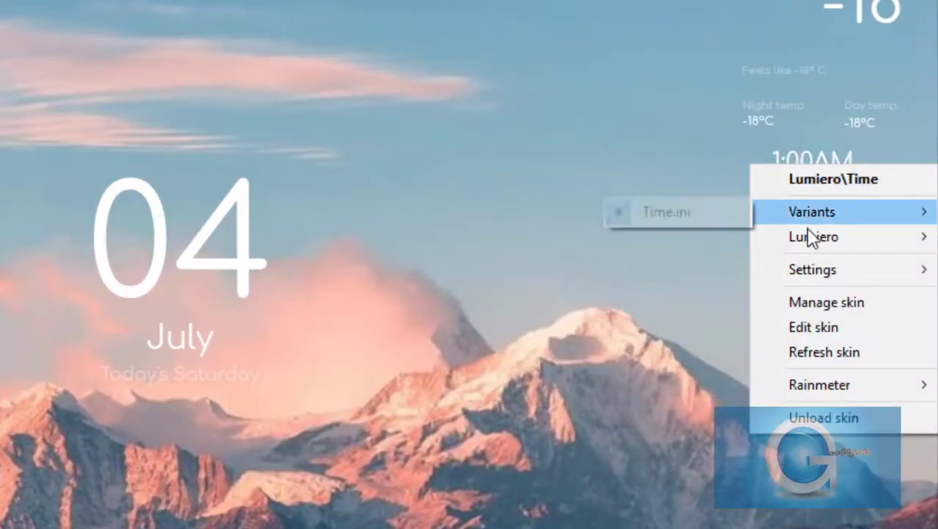
{"action": "left_click", "coordinate": [777, 361]}
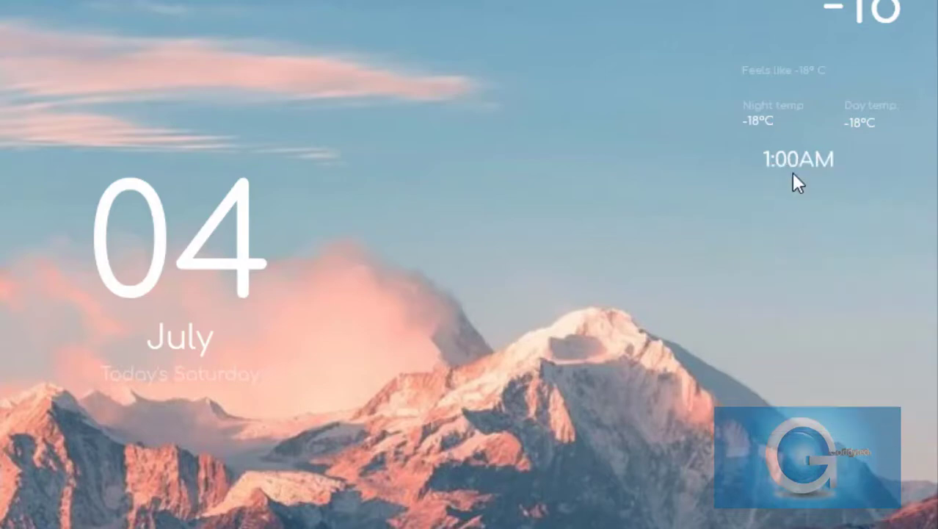
{"action": "left_click_drag", "start_coordinate": [796, 163], "coordinate": [823, 163]}
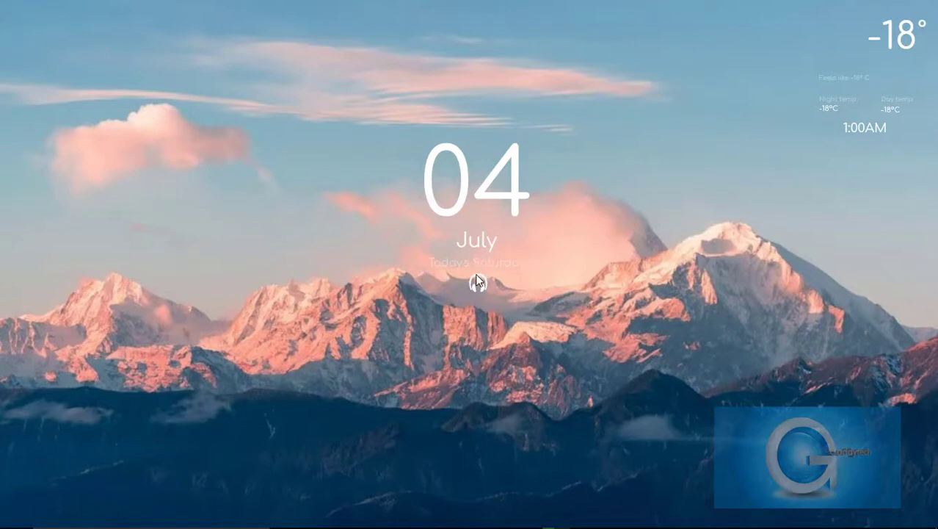
- Refresh the desktop and launch NexusSetup from the Nexus folder inside Theme Folder
{"action": "right_click", "coordinate": [632, 132]}
{"action": "left_click", "coordinate": [651, 178]}
{"action": "left_click", "coordinate": [352, 515]}
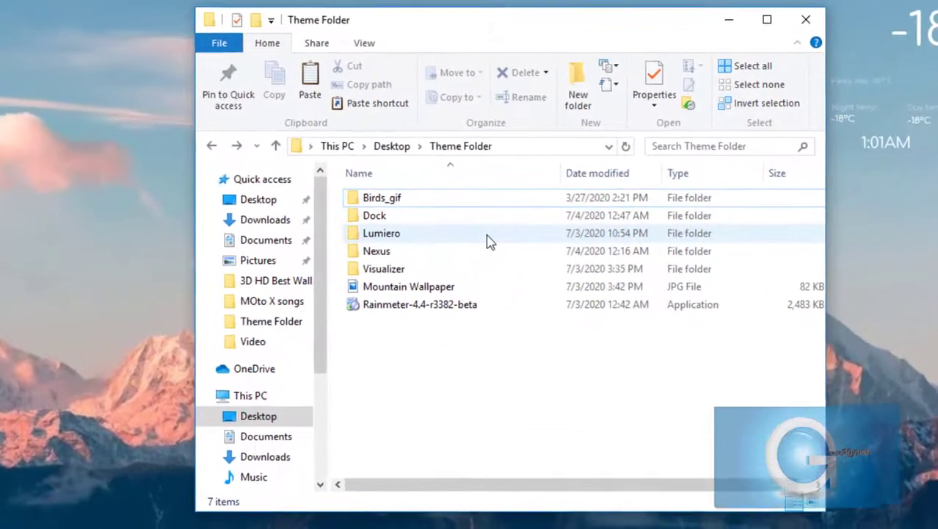
{"action": "double_click", "coordinate": [425, 251]}
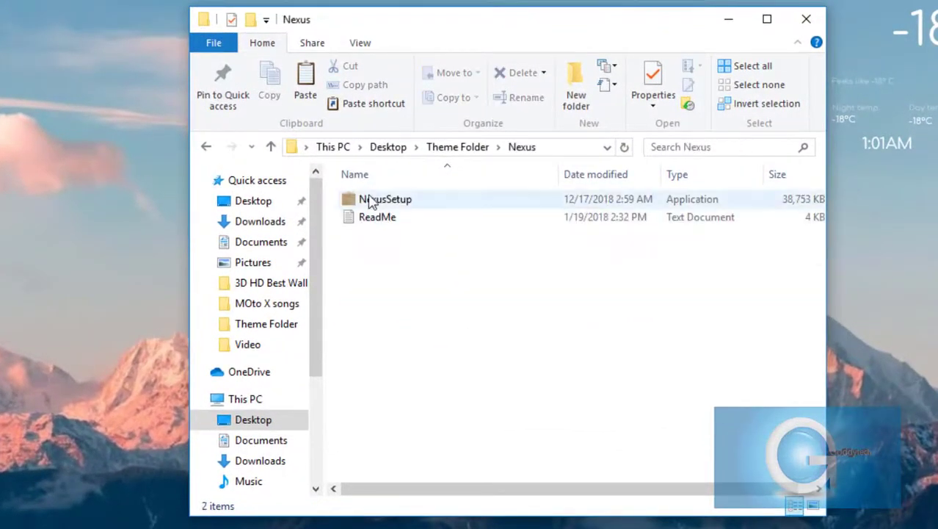
{"action": "left_click", "coordinate": [372, 203]}
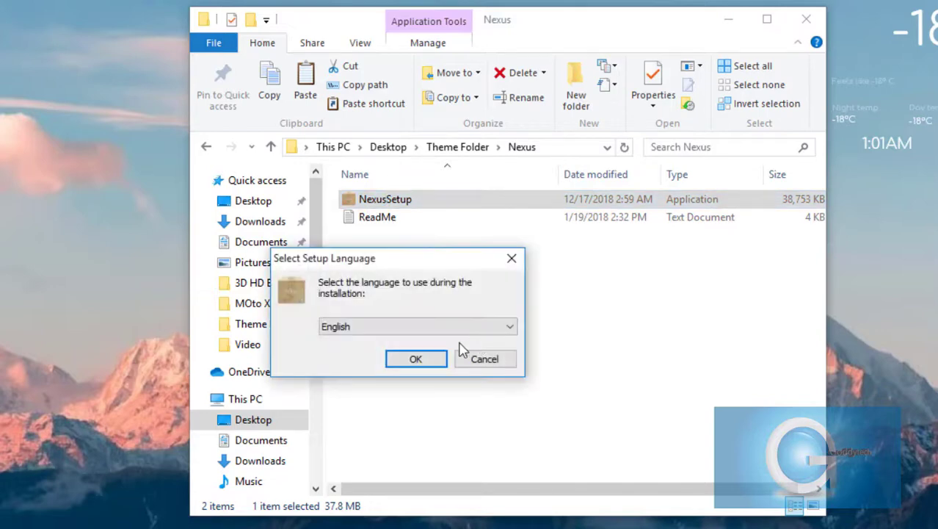
- Choose English as the setup language and accept the Nexus license agreement
{"action": "left_click", "coordinate": [412, 358]}
{"action": "left_click", "coordinate": [494, 459]}
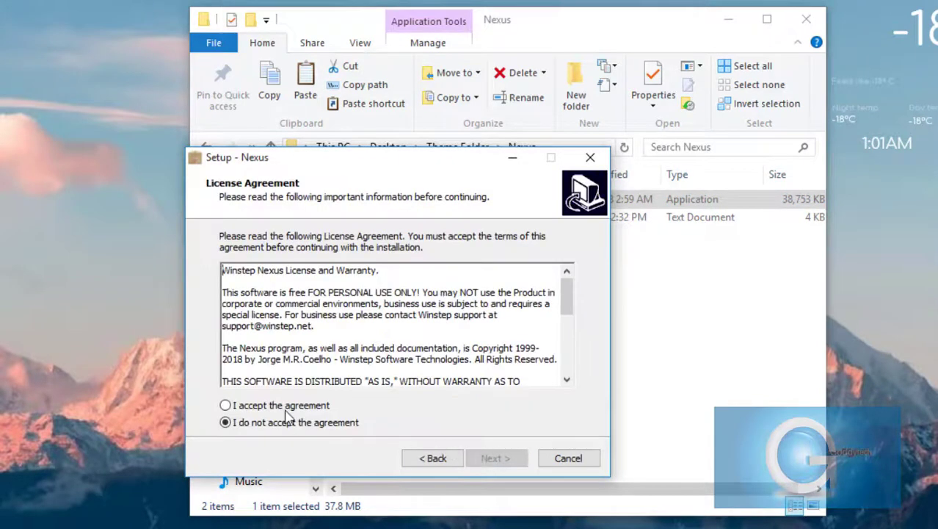
{"action": "left_click", "coordinate": [224, 405]}
{"action": "left_click", "coordinate": [482, 461]}
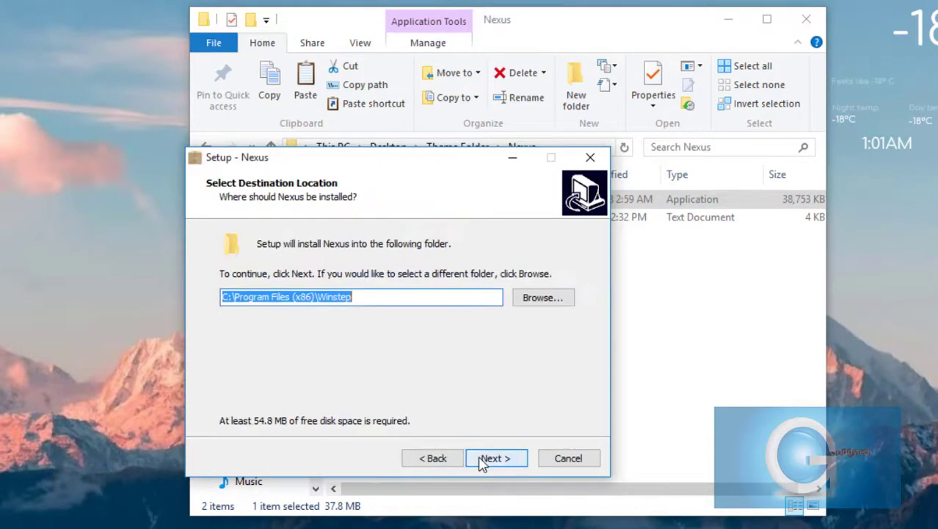
- Install Nexus into C:\Program Files (x86)\Winstep with the Winstep Start Menu folder, and finish setup with Launch Nexus enabled
{"action": "left_click", "coordinate": [482, 458]}
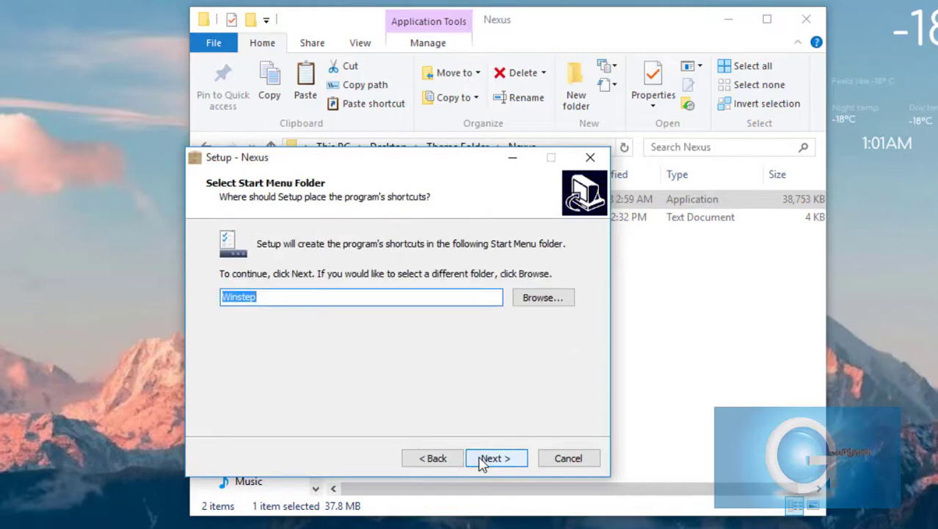
{"action": "left_click", "coordinate": [483, 459]}
{"action": "left_click", "coordinate": [496, 458]}
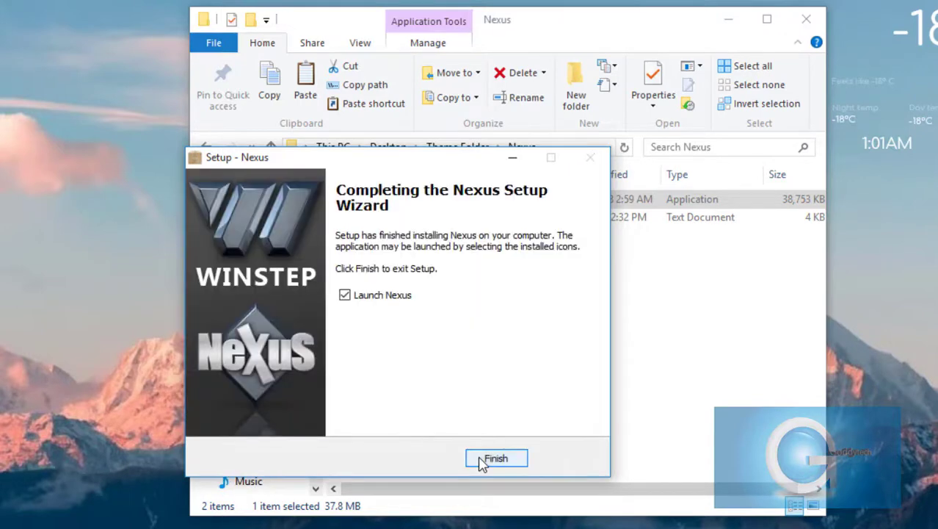
{"action": "left_click", "coordinate": [496, 458]}
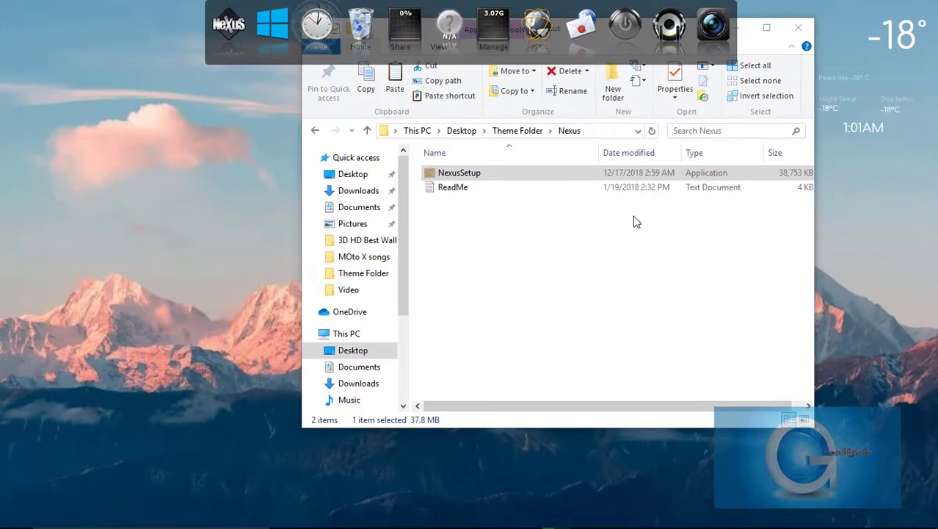
- Minimize the Nexus folder window and refresh the desktop
{"action": "left_click", "coordinate": [734, 27]}
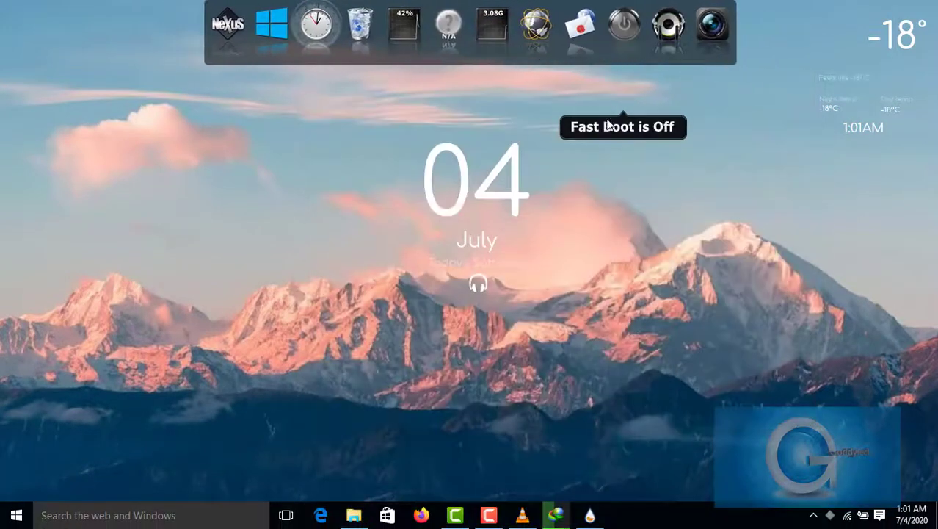
{"action": "right_click", "coordinate": [654, 130]}
{"action": "left_click", "coordinate": [677, 173]}
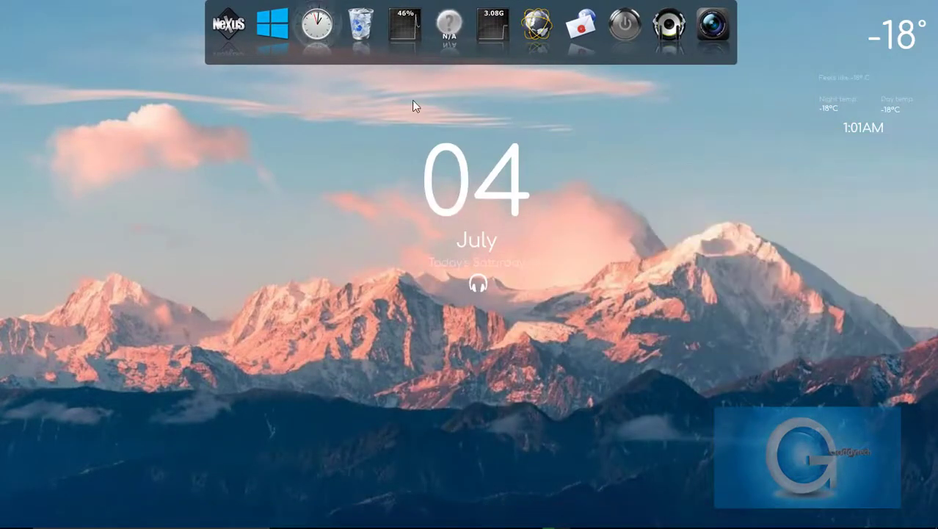
- Open the Nexus preferences and start restoring a configuration backup from the advanced settings
{"action": "left_click", "coordinate": [225, 35]}
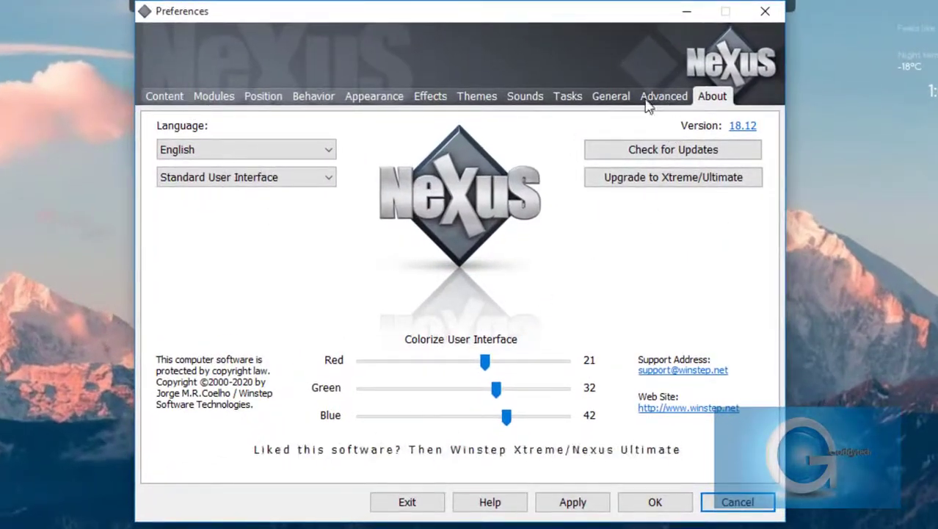
{"action": "left_click", "coordinate": [665, 99]}
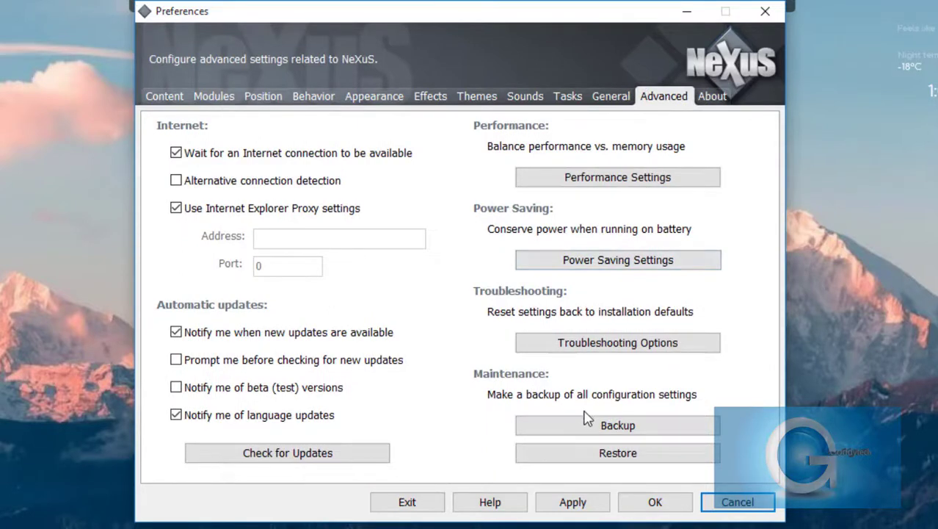
{"action": "left_click", "coordinate": [618, 454]}
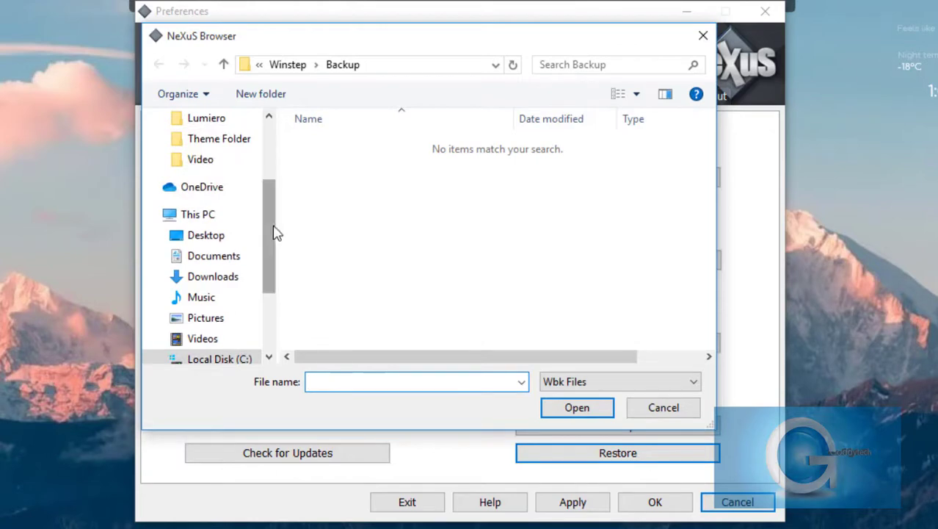
- Restore the dock icons config backup from Documents\Rainmeter\Skins\Dock\Config Files and apply the Nexus preferences
{"action": "left_click", "coordinate": [219, 258]}
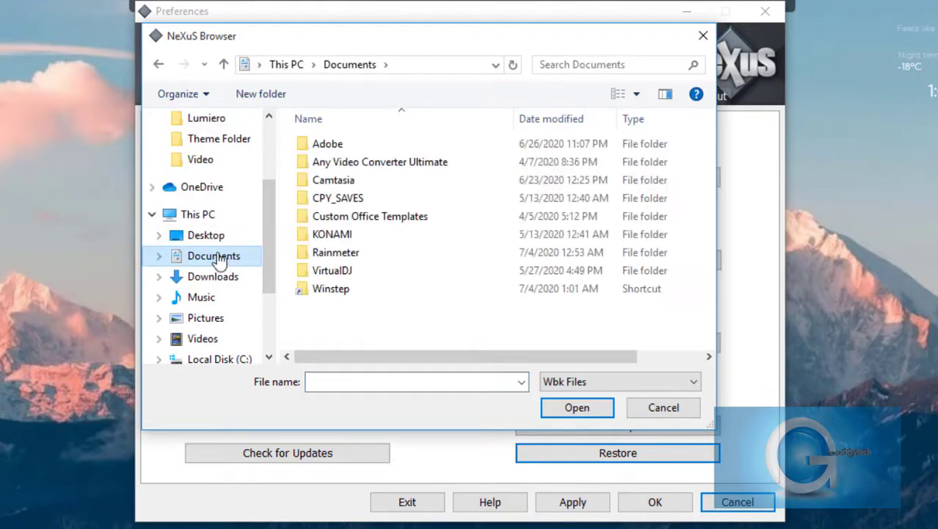
{"action": "double_click", "coordinate": [311, 254]}
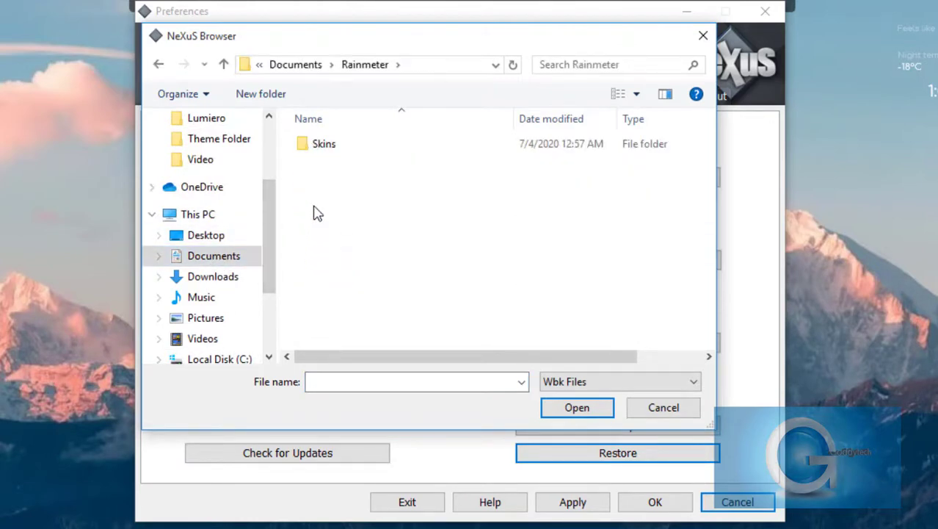
{"action": "double_click", "coordinate": [325, 144]}
{"action": "double_click", "coordinate": [326, 202]}
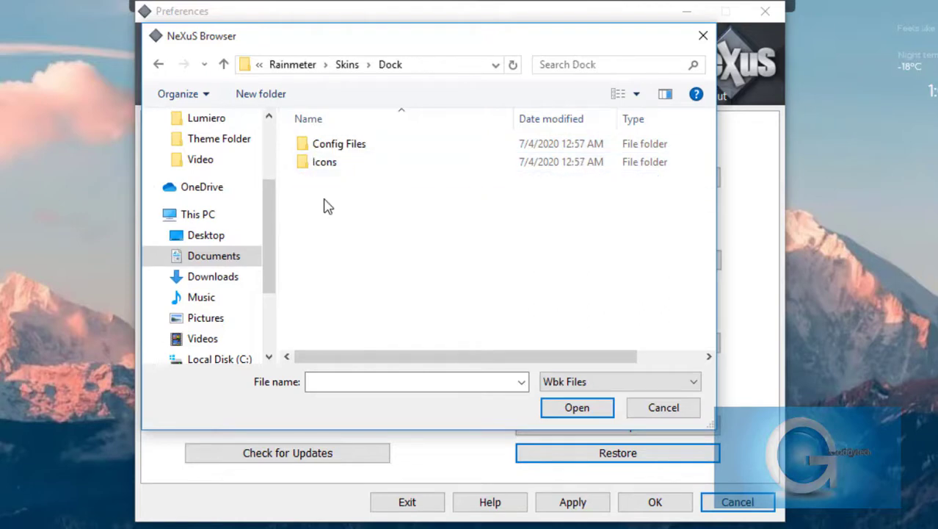
{"action": "double_click", "coordinate": [330, 146]}
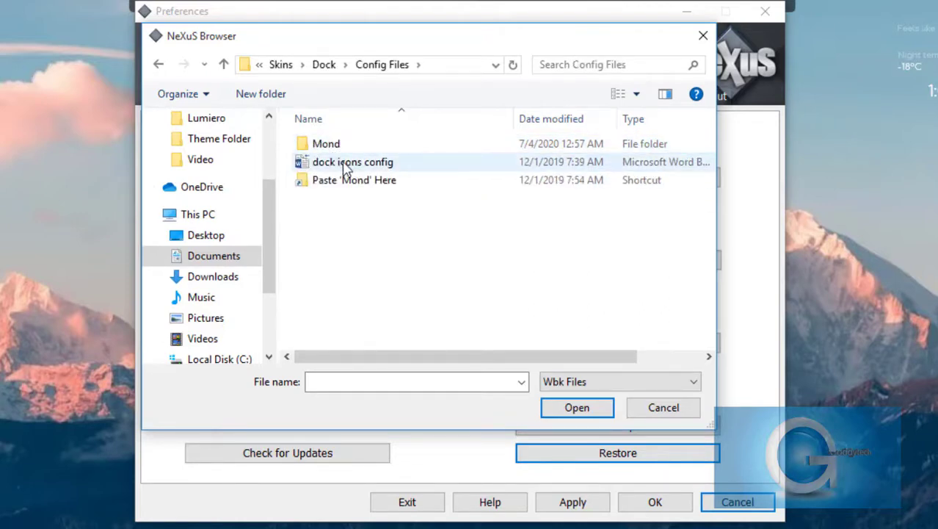
{"action": "double_click", "coordinate": [337, 166]}
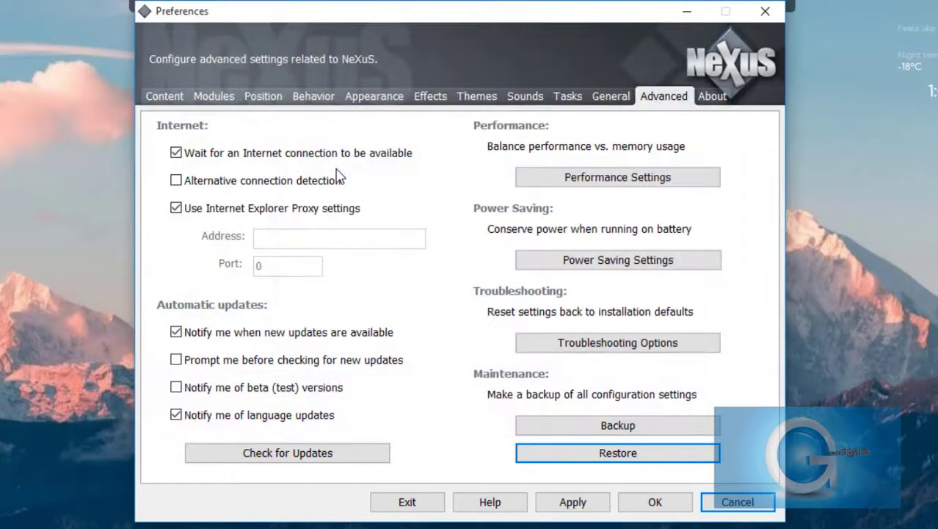
{"action": "left_click", "coordinate": [574, 502]}
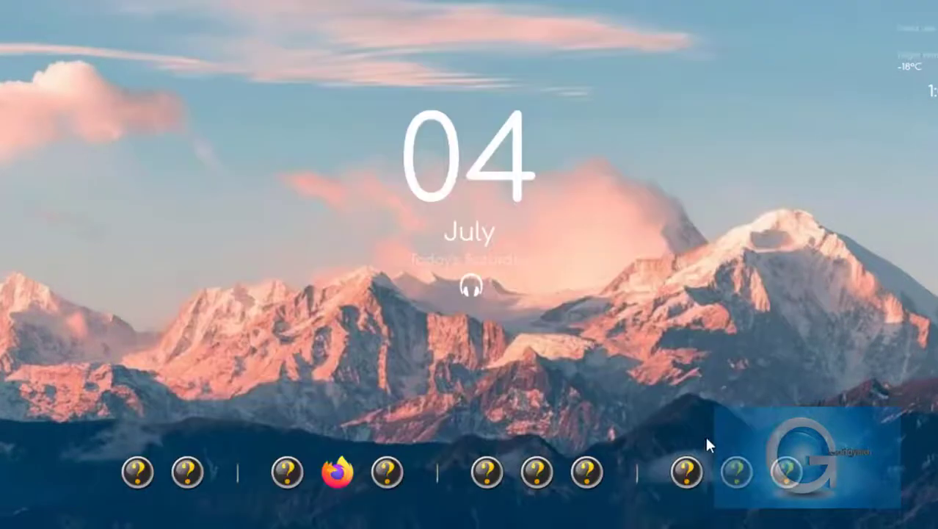
- Remove all the question-mark placeholder items from the dock, keeping Firefox and the separators
{"action": "right_click", "coordinate": [783, 481]}
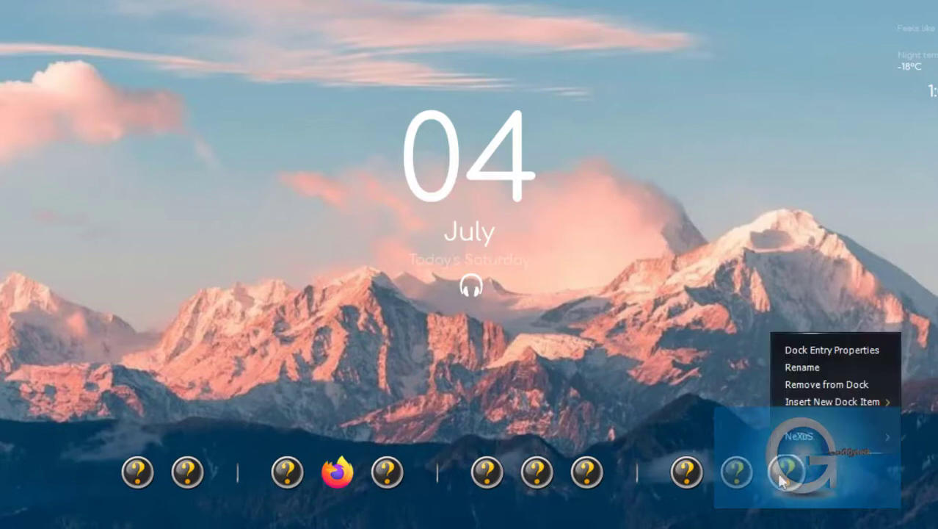
{"action": "left_click", "coordinate": [818, 382]}
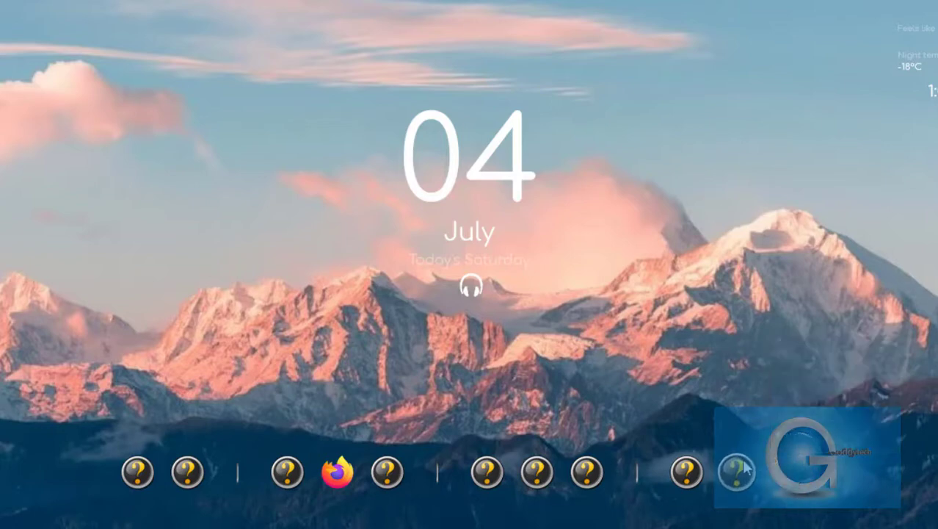
{"action": "right_click", "coordinate": [760, 472]}
{"action": "left_click", "coordinate": [781, 334]}
{"action": "right_click", "coordinate": [737, 471]}
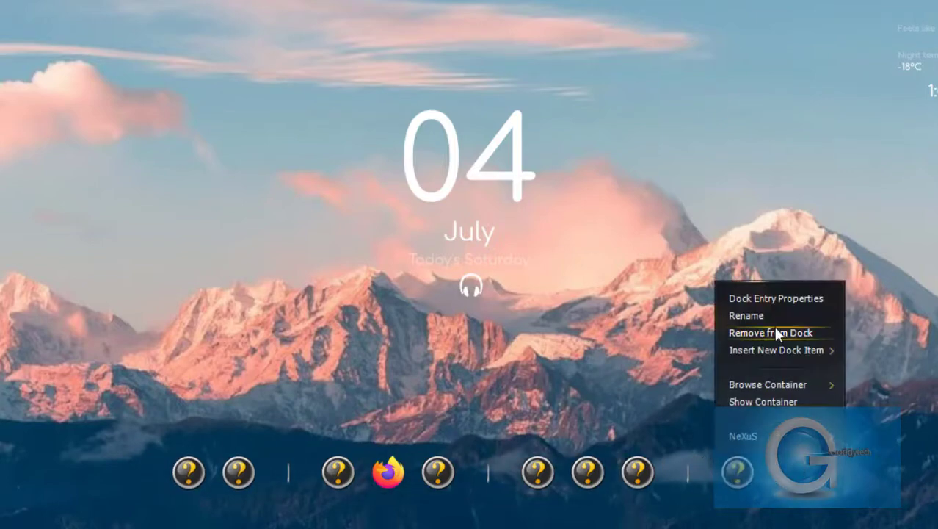
{"action": "left_click", "coordinate": [773, 325]}
{"action": "right_click", "coordinate": [731, 468]}
{"action": "left_click", "coordinate": [663, 470]}
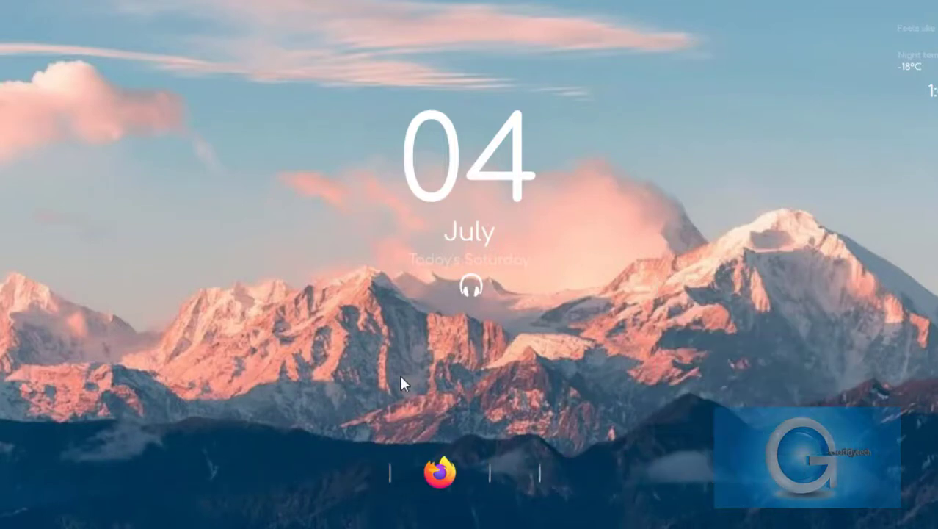
- Insert a new program item in the dock that points to the Adobe After Effects CC 2017 desktop shortcut
{"action": "right_click", "coordinate": [369, 477]}
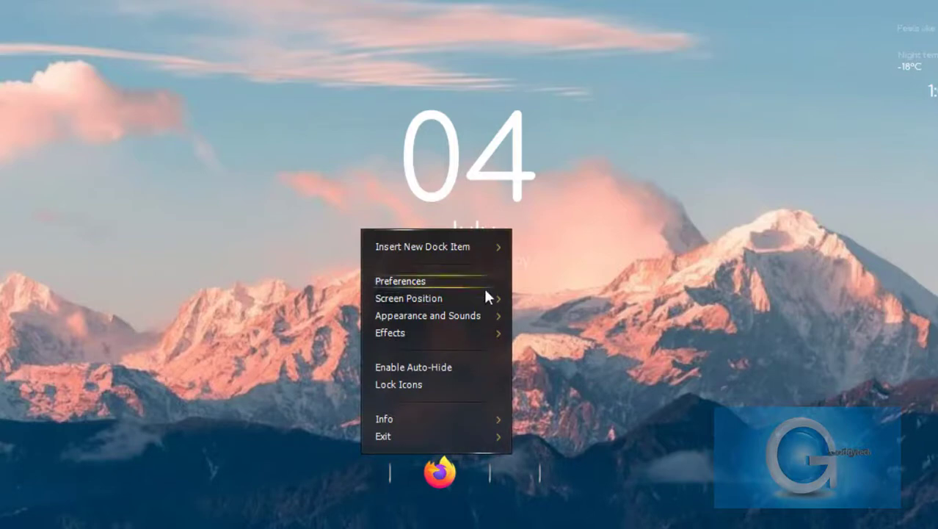
{"action": "mouse_move", "coordinate": [410, 245]}
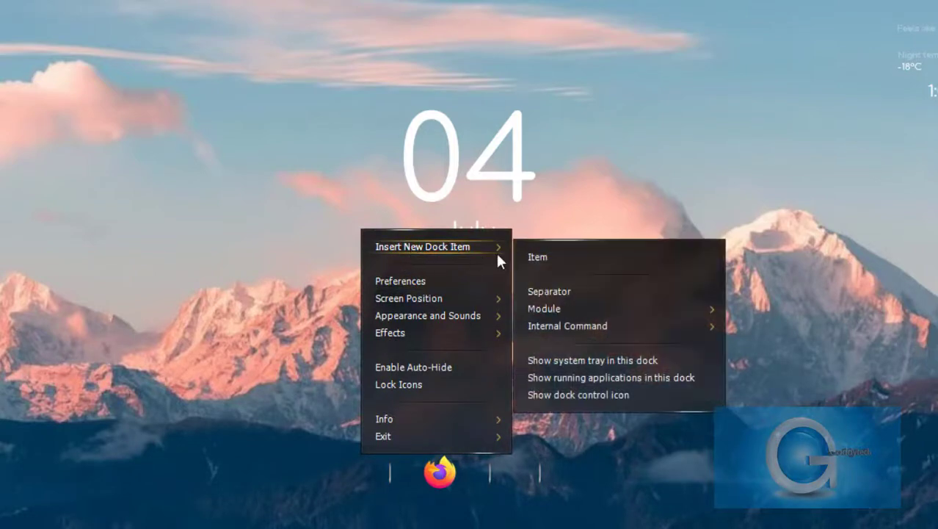
{"action": "left_click", "coordinate": [557, 257]}
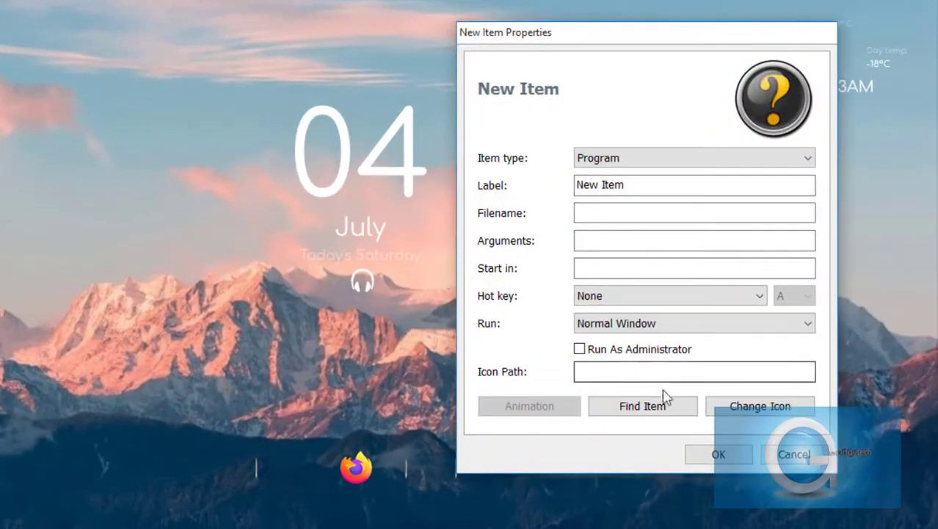
{"action": "left_click", "coordinate": [627, 406]}
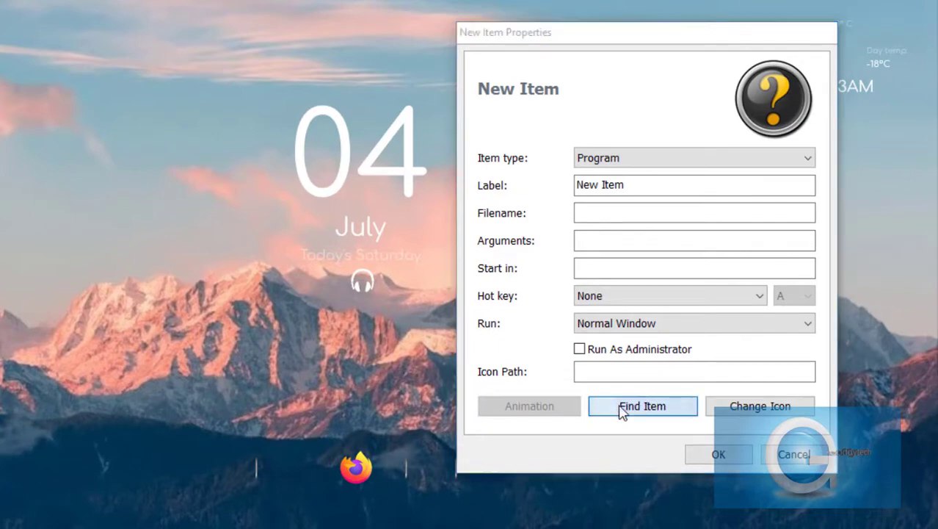
{"action": "left_click", "coordinate": [420, 139]}
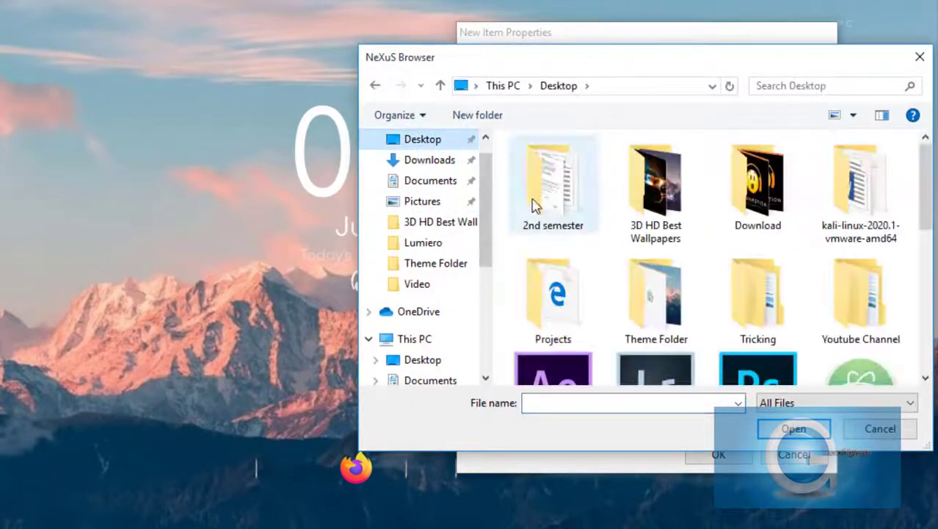
{"action": "scroll", "coordinate": [623, 294], "scroll_direction": "down", "scroll_amount": 2}
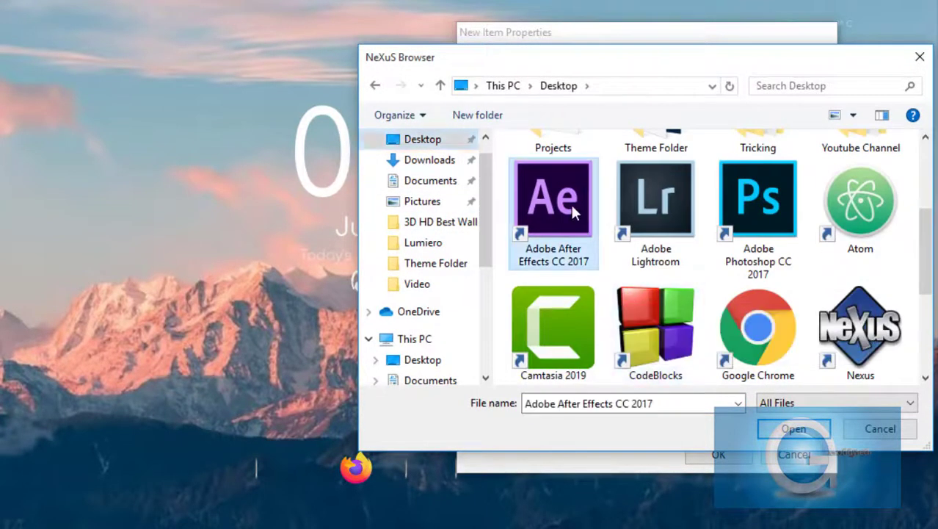
{"action": "double_click", "coordinate": [571, 202]}
{"action": "left_click", "coordinate": [714, 453]}
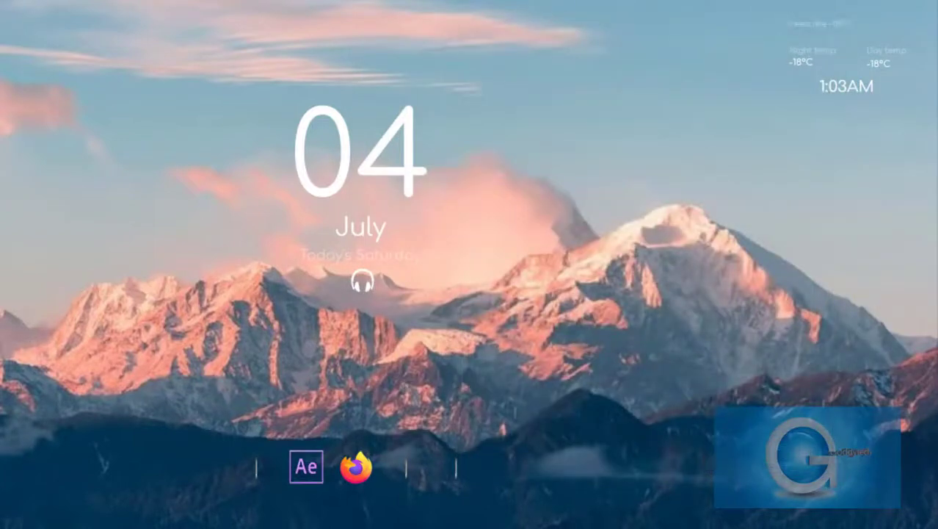
- In the Rainmeter manager, load the disco.ini skin from Birds_gif and set its position to On desktop
{"action": "left_click", "coordinate": [565, 514]}
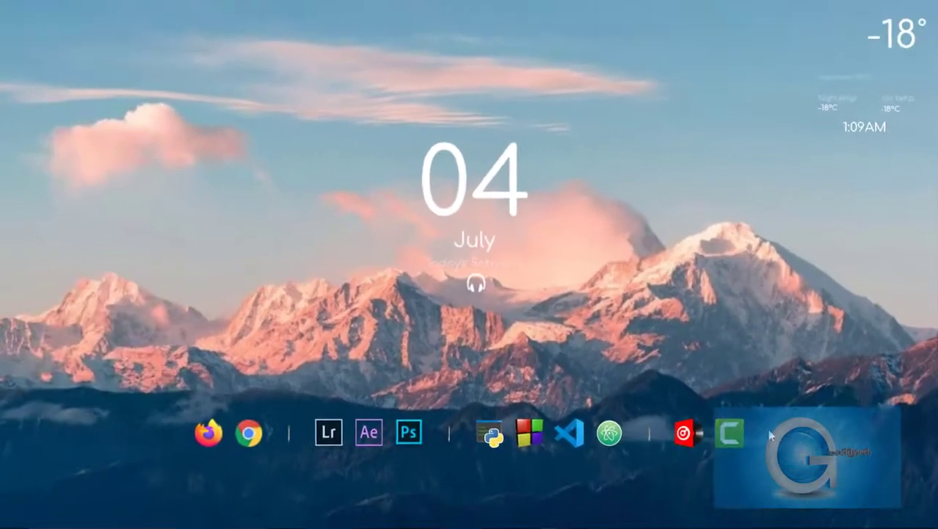
{"action": "left_click", "coordinate": [592, 516]}
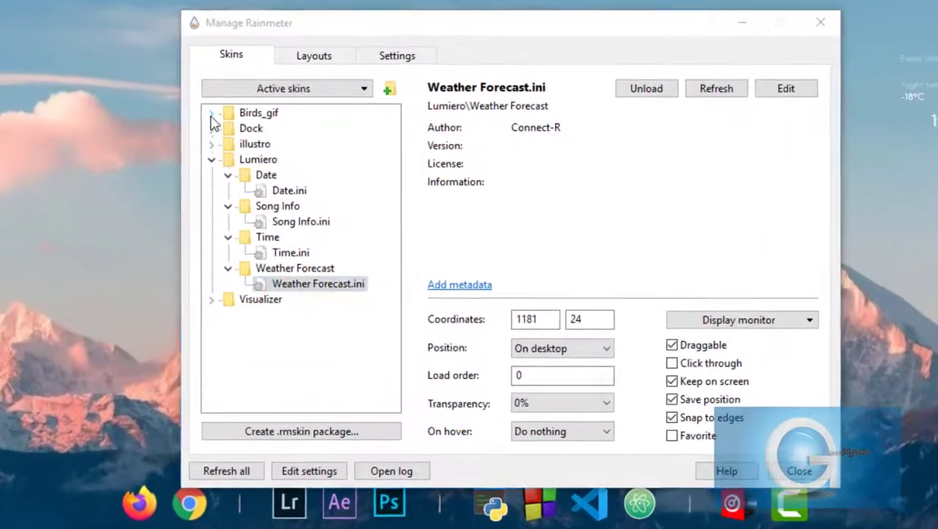
{"action": "left_click", "coordinate": [263, 122]}
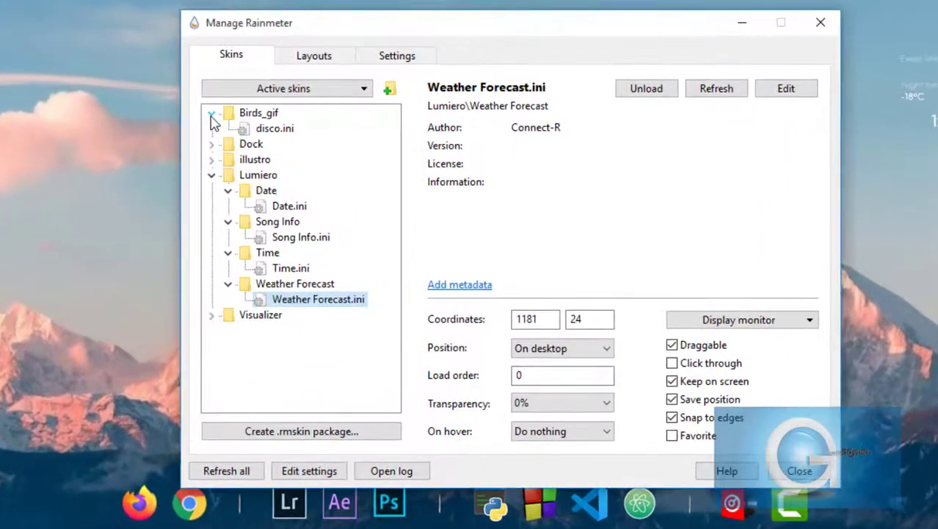
{"action": "left_click", "coordinate": [274, 132]}
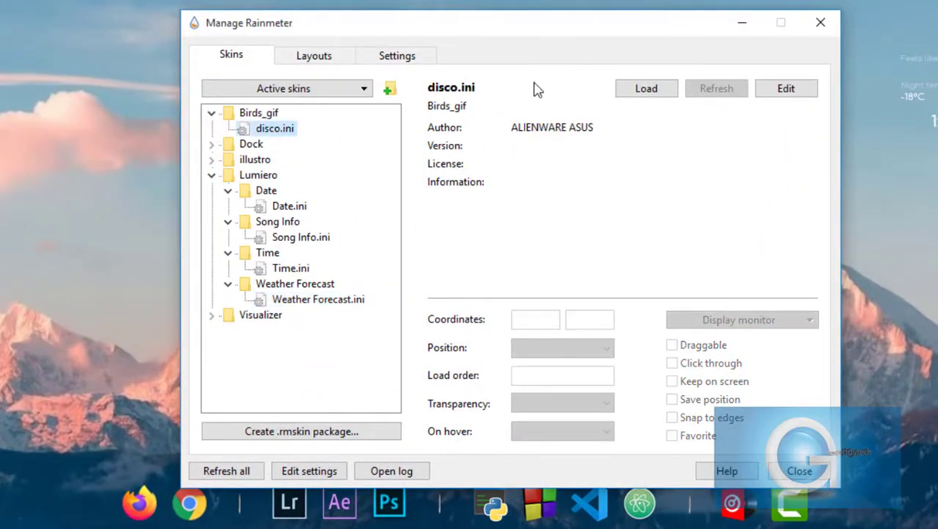
{"action": "left_click", "coordinate": [634, 88]}
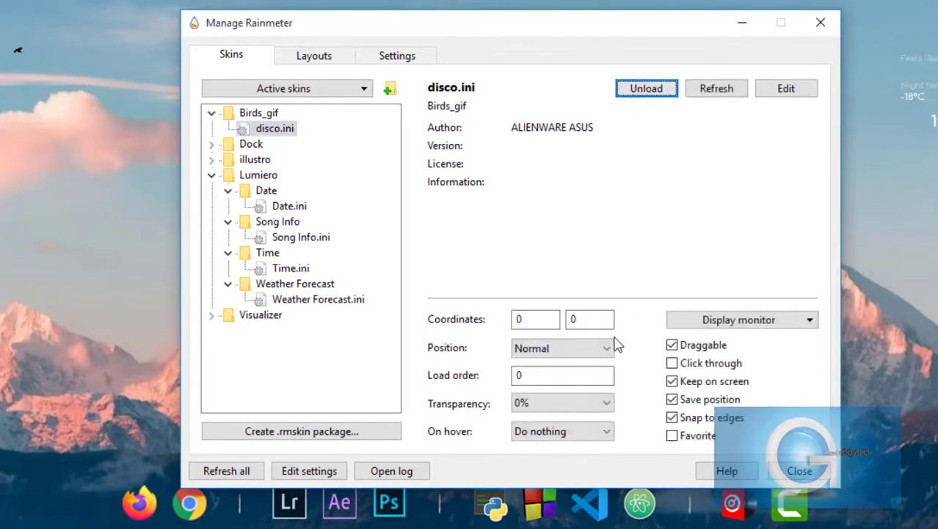
{"action": "left_click", "coordinate": [594, 350]}
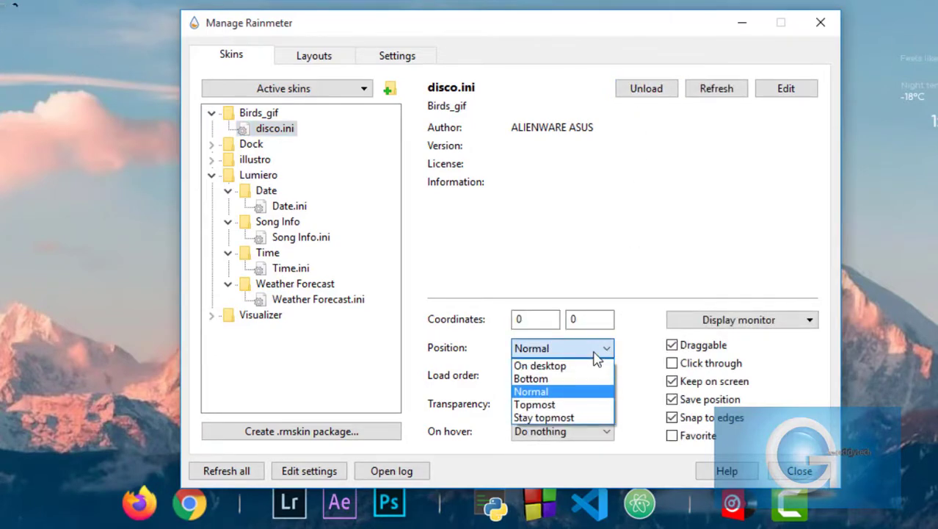
{"action": "left_click", "coordinate": [545, 368]}
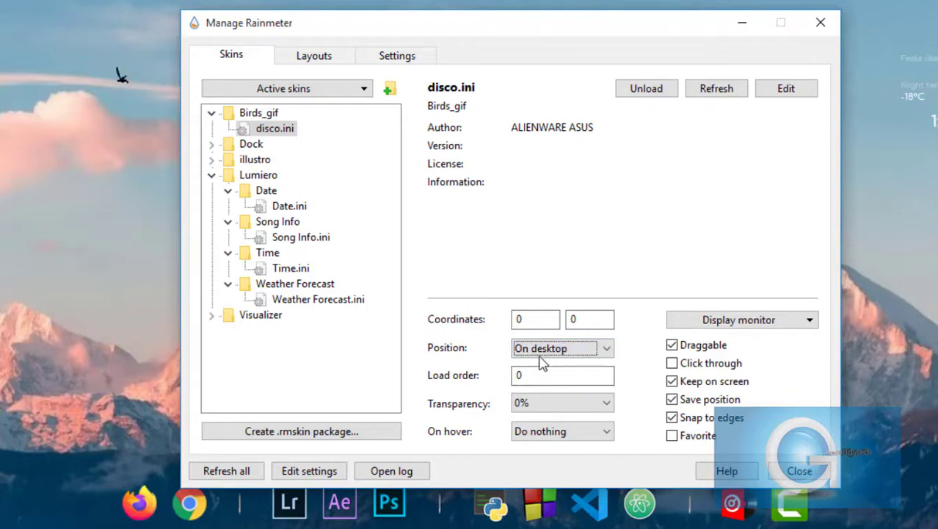
- Try a horizontal coordinate of 966 for the disco.ini skin and reset it to 0
{"action": "left_click", "coordinate": [541, 317]}
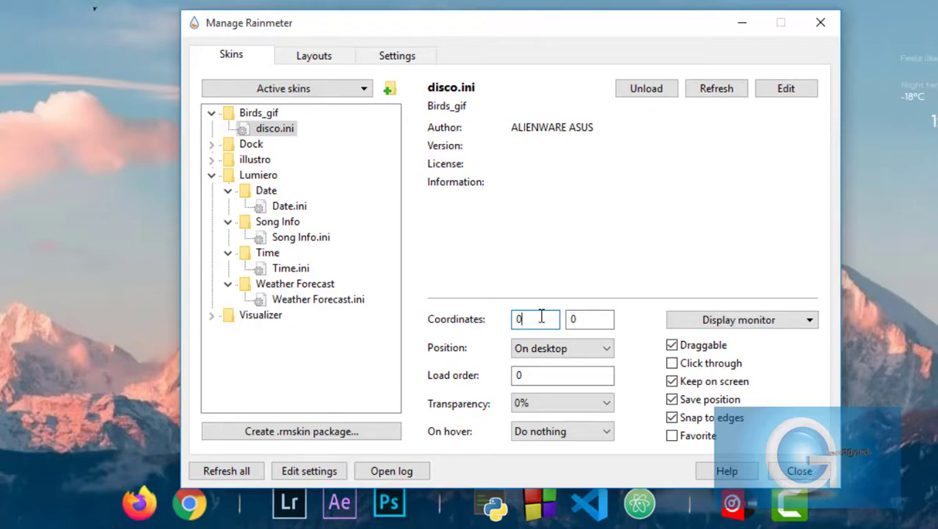
{"action": "left_click_drag", "start_coordinate": [541, 317], "coordinate": [495, 313]}
{"action": "left_click", "coordinate": [580, 319]}
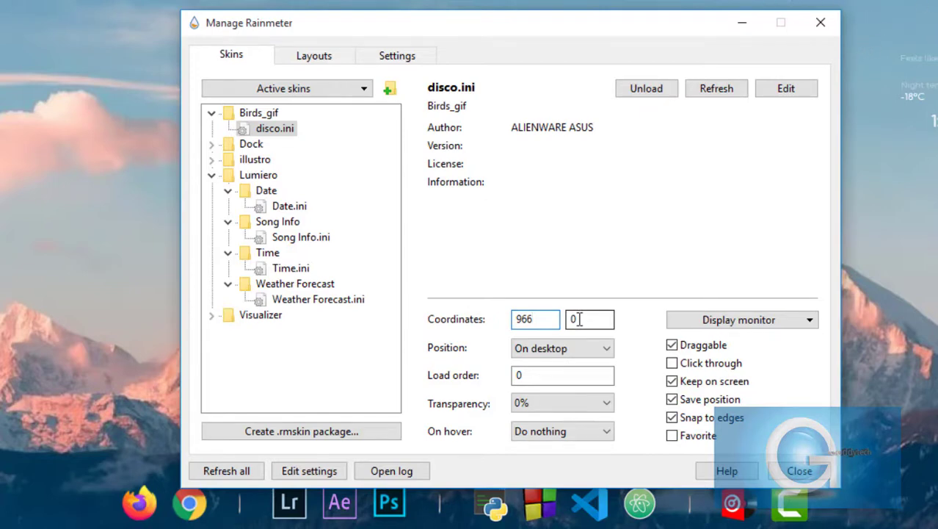
{"action": "left_click", "coordinate": [535, 320]}
{"action": "key", "text": "BackSpace"}
{"action": "key", "text": "BackSpace"}
{"action": "key", "text": "BackSpace"}
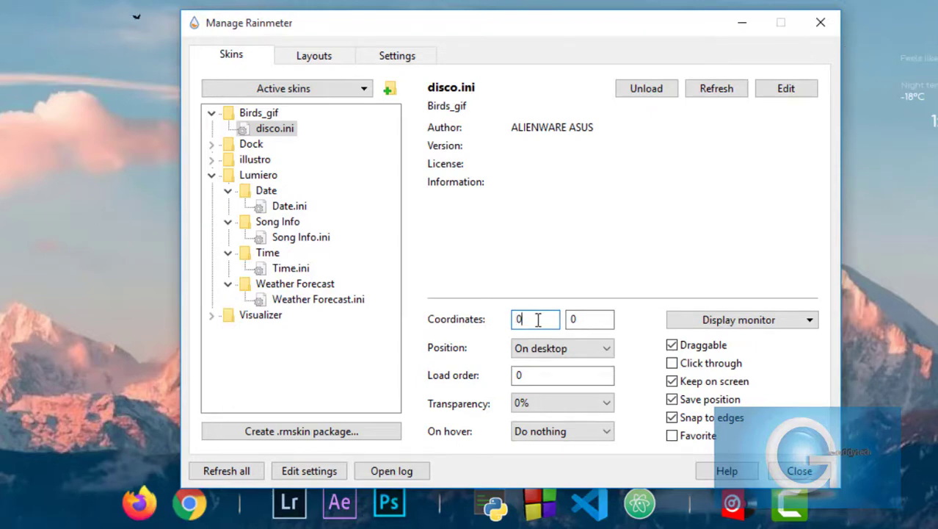
- Set the vertical coordinate of the disco.ini birds skin to 150
{"action": "left_click", "coordinate": [577, 320]}
{"action": "key", "text": "BackSpace"}
{"action": "type", "text": "1"}
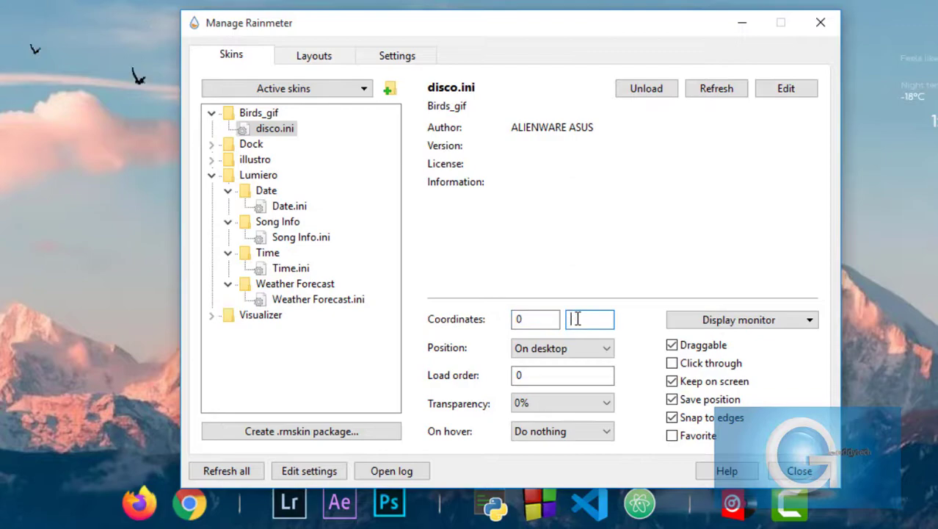
{"action": "type", "text": "52"}
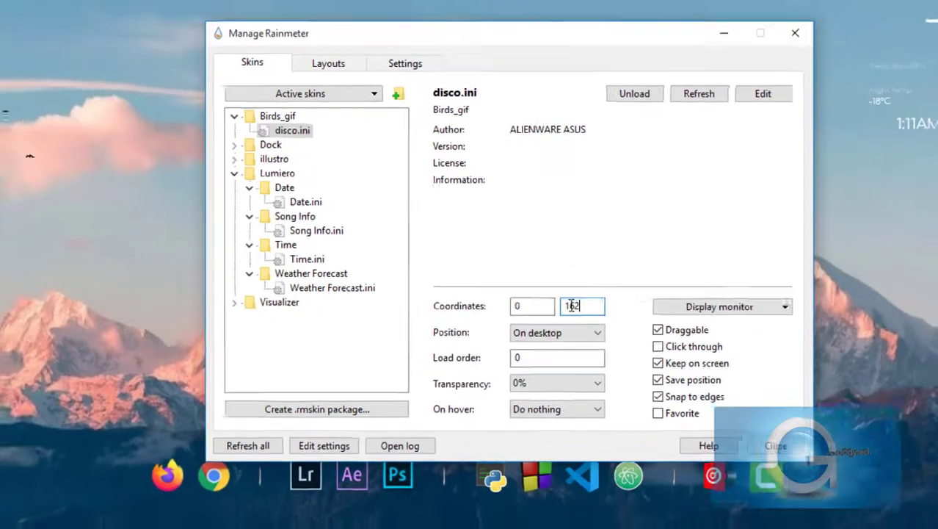
{"action": "key", "text": "BackSpace"}
{"action": "type", "text": "0"}
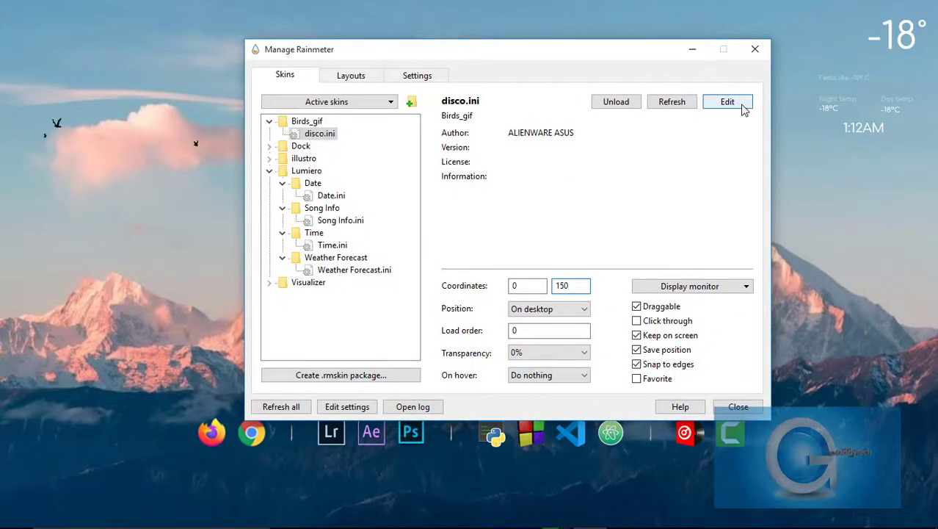
- Minimize the Rainmeter manager and refresh the desktop
{"action": "left_click", "coordinate": [698, 49]}
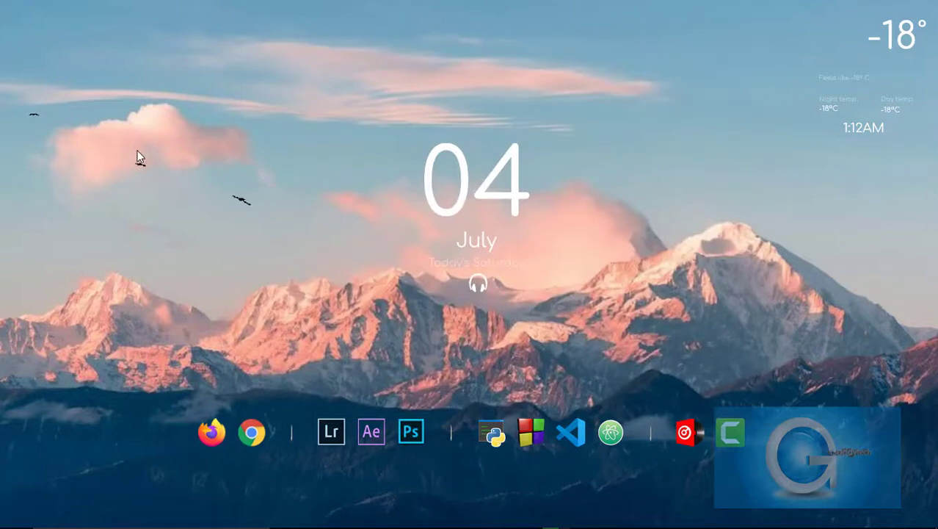
{"action": "right_click", "coordinate": [498, 33]}
{"action": "left_click", "coordinate": [571, 73]}
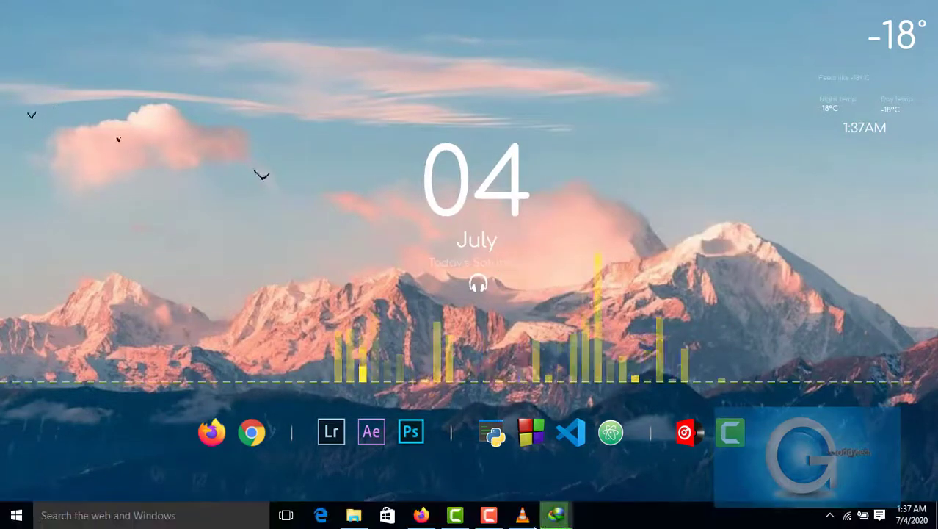
- Reopen the Rainmeter manager, load the Visualizer.ini skin from the Visualizer folder, and minimize the manager
{"action": "left_click", "coordinate": [829, 513]}
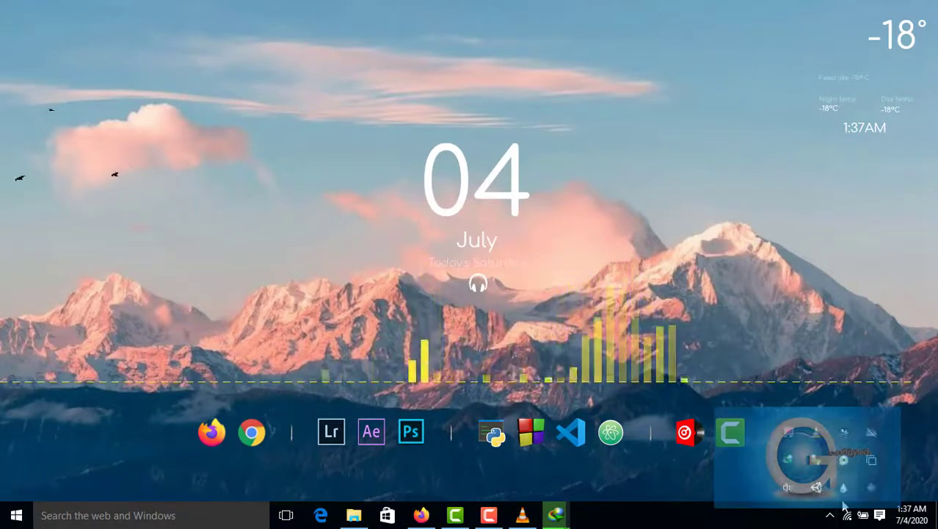
{"action": "left_click", "coordinate": [843, 487]}
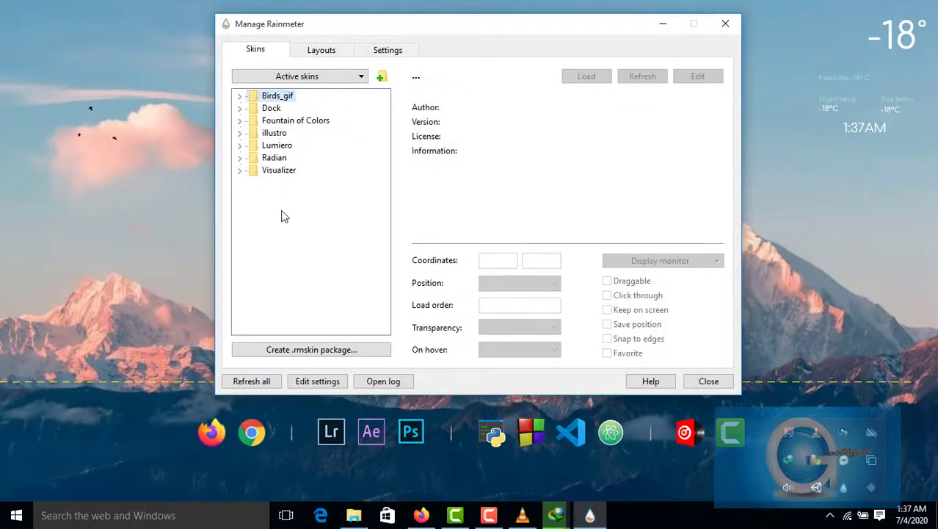
{"action": "left_click", "coordinate": [243, 171]}
{"action": "left_click", "coordinate": [301, 207]}
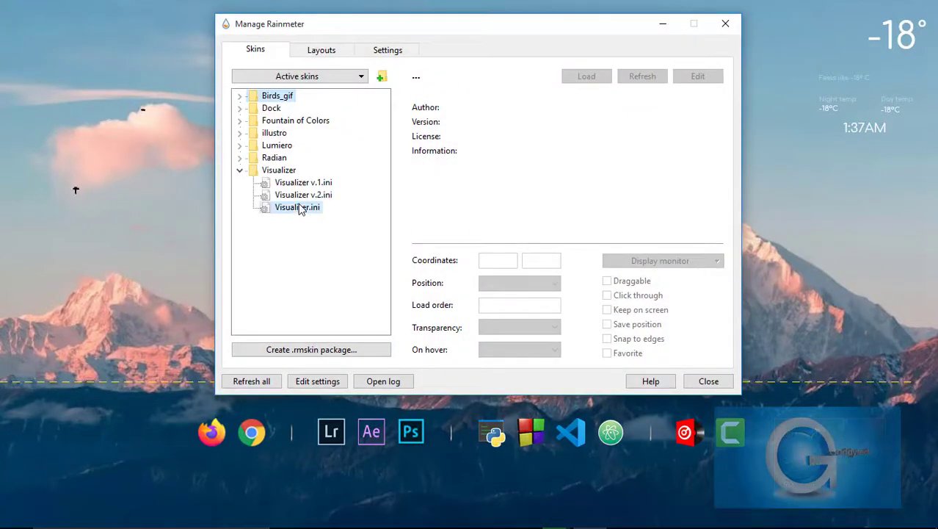
{"action": "left_click", "coordinate": [586, 79]}
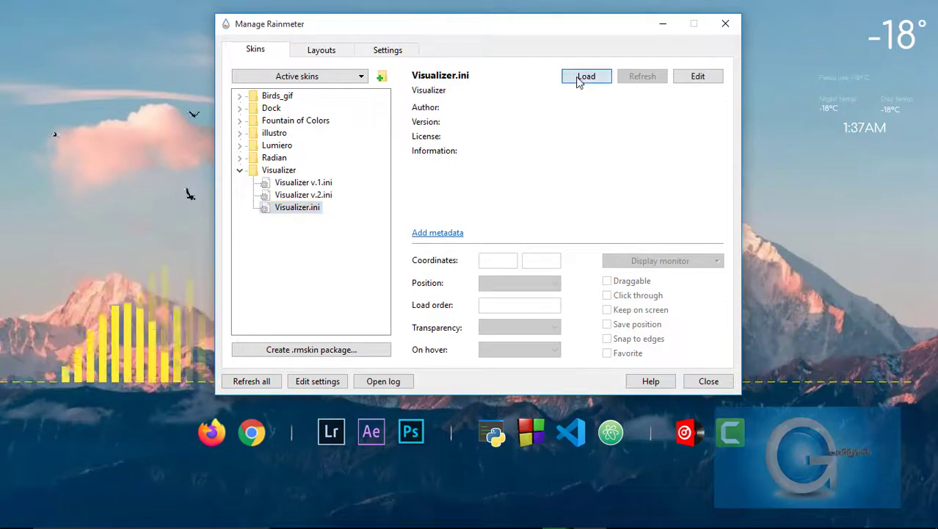
{"action": "left_click", "coordinate": [663, 28]}
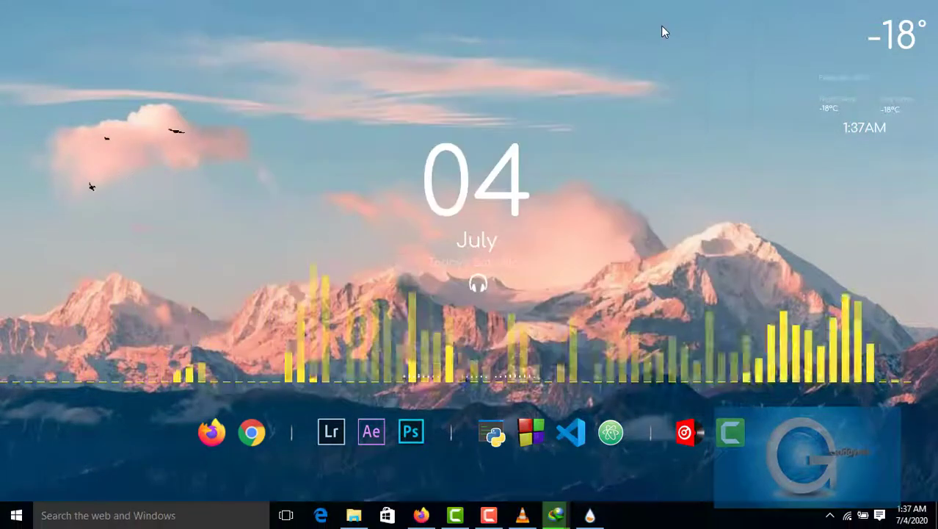
- Restore the Rainmeter manager, unload the Fountain of Colors.ini skin, and minimize the manager
{"action": "left_click", "coordinate": [590, 514]}
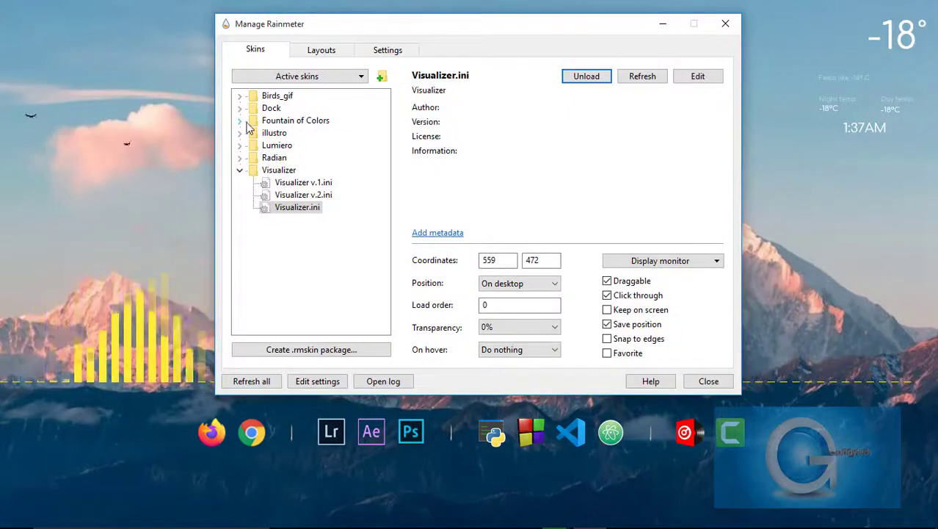
{"action": "left_click", "coordinate": [240, 120]}
{"action": "left_click", "coordinate": [313, 182]}
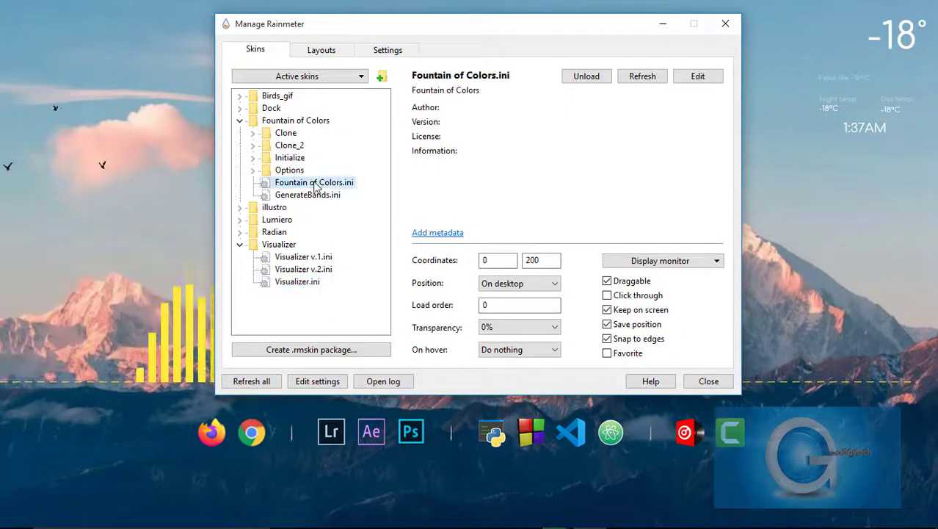
{"action": "left_click", "coordinate": [586, 76]}
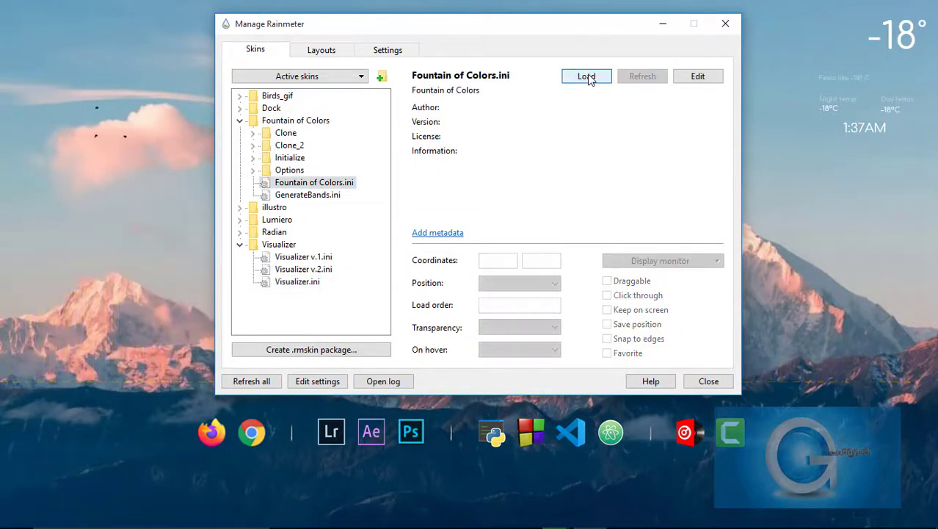
{"action": "left_click", "coordinate": [663, 25]}
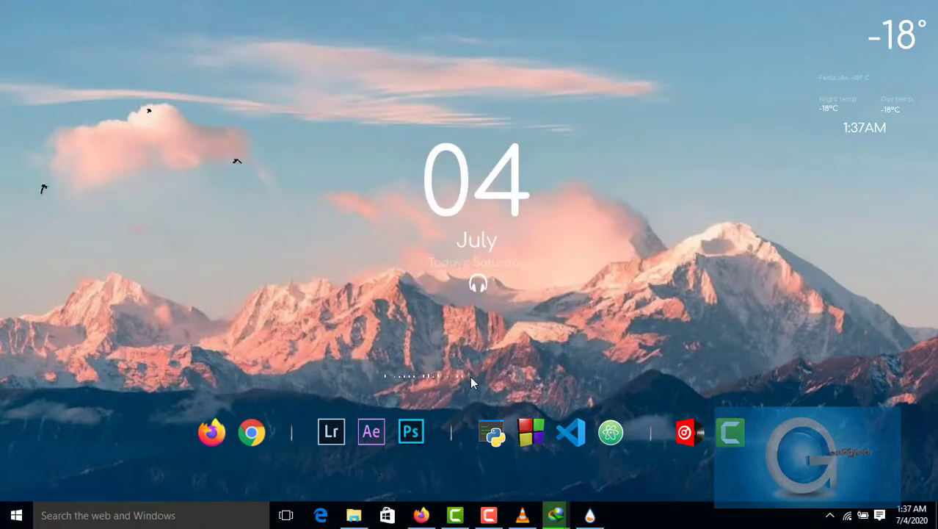